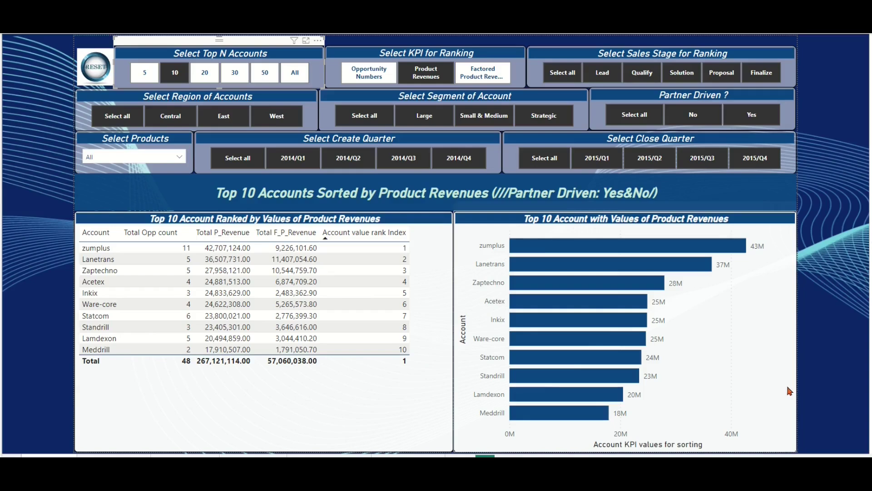
# Step: Re-rank the top accounts by Opportunity Numbers, then Product Revenues, then Factored Product Revenues in the KPI slicer
pyautogui.click(370, 75)
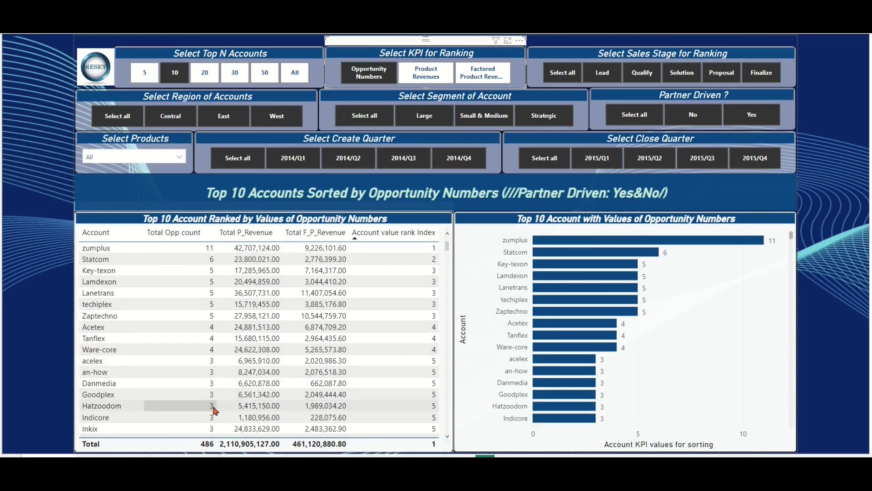
pyautogui.click(422, 77)
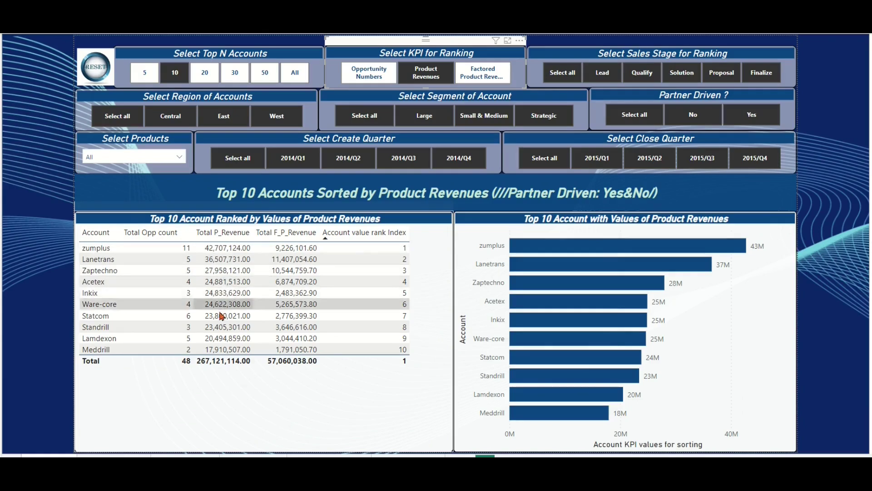
pyautogui.click(482, 73)
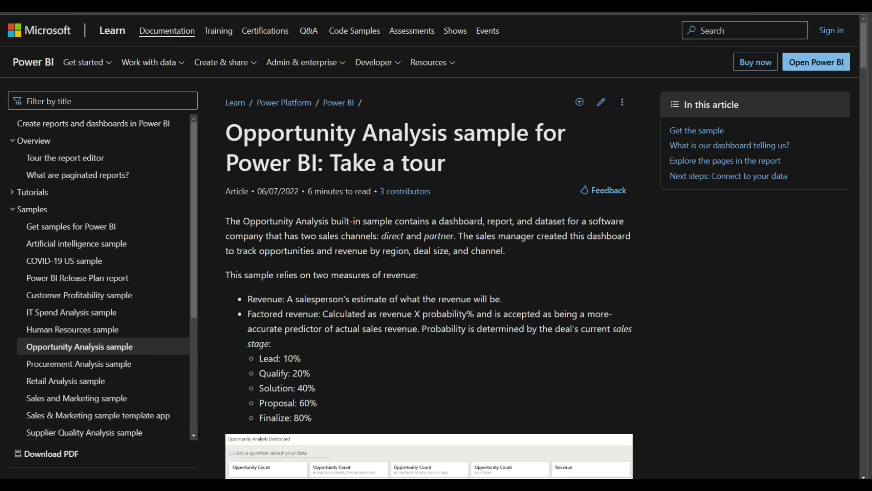
# Step: Download the Opportunity Analysis Sample .pbix from the article's 'Get the .pbix file for this sample' section
pyautogui.scroll(-5, 514, 226)
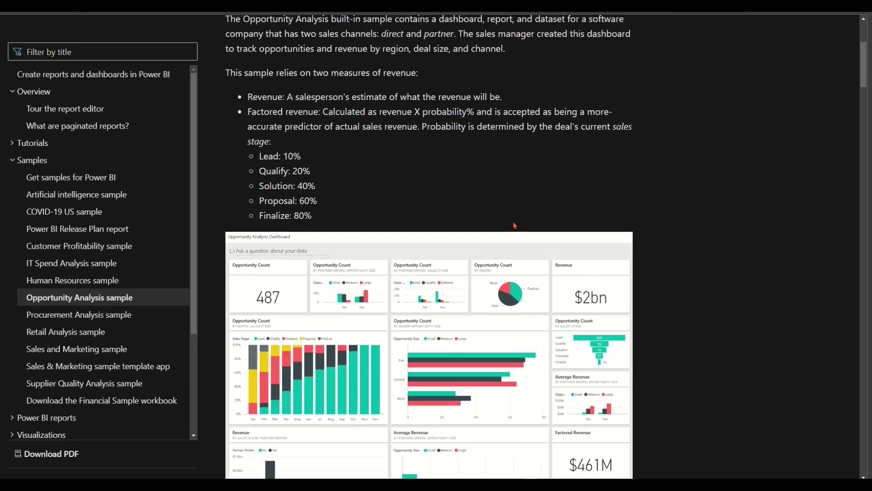
pyautogui.scroll(-5, 514, 226)
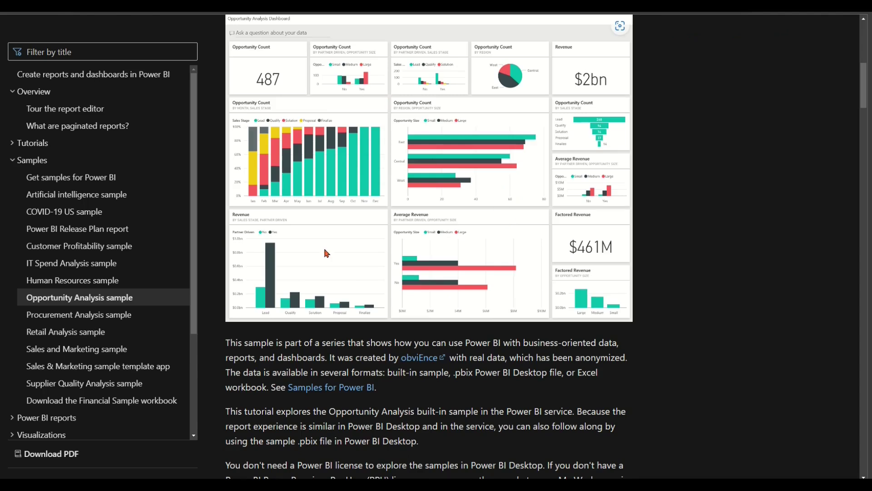
pyautogui.scroll(-13, 519, 213)
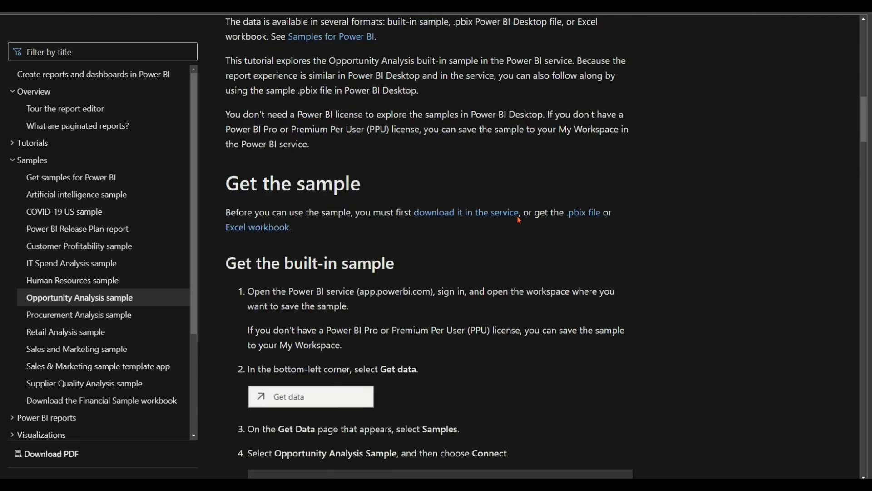
pyautogui.scroll(-6, 519, 220)
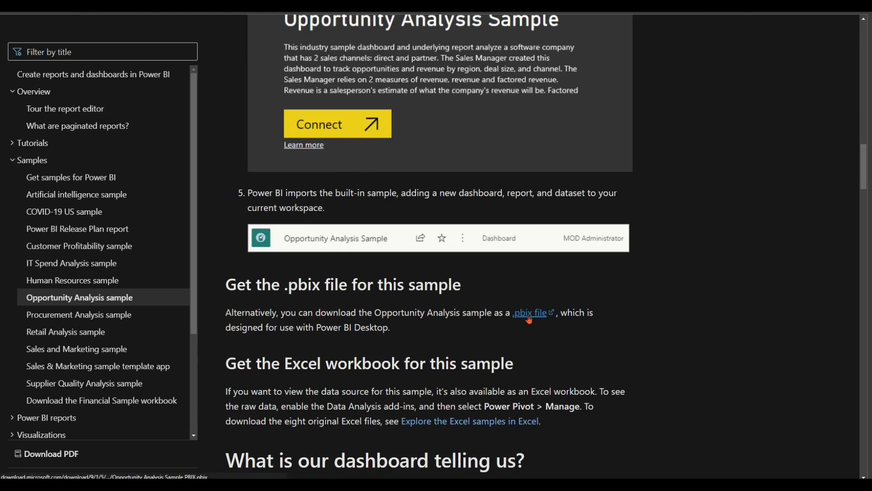
pyautogui.click(529, 319)
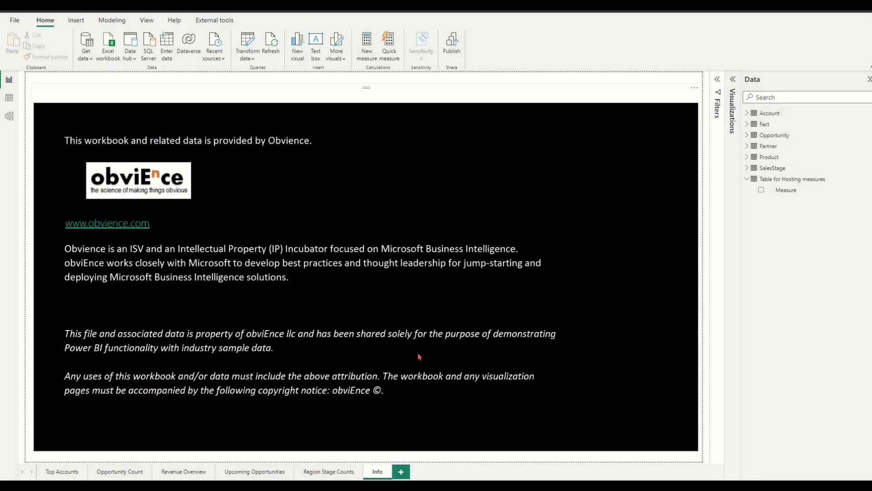
# Step: Apply the dark-blue theme from the Opportunity Count page, then go to the Top Accounts page
pyautogui.click(135, 475)
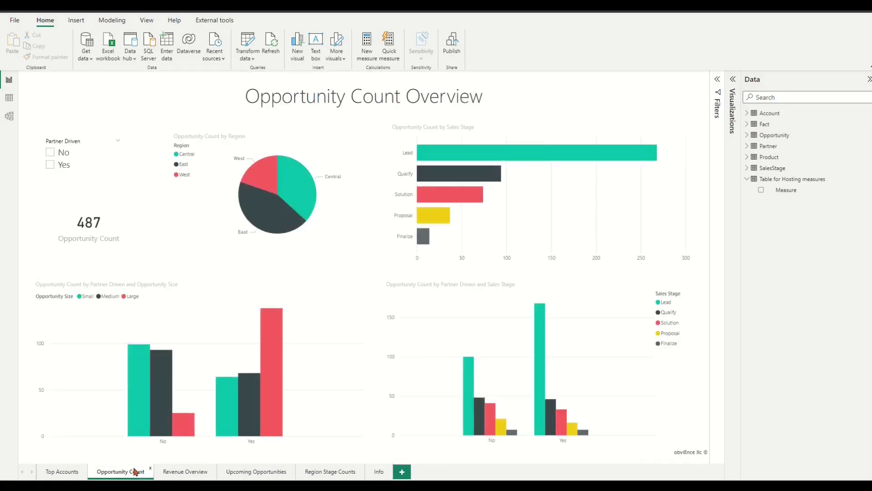
pyautogui.click(146, 20)
pyautogui.click(216, 49)
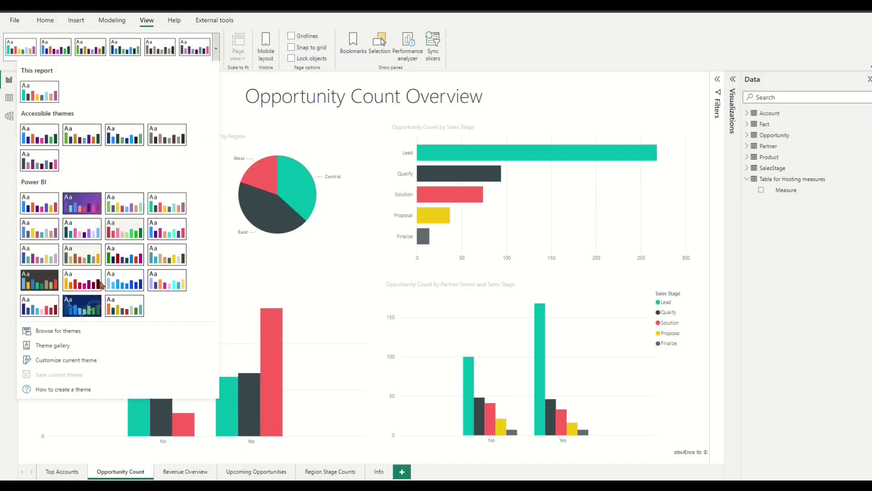
pyautogui.click(82, 305)
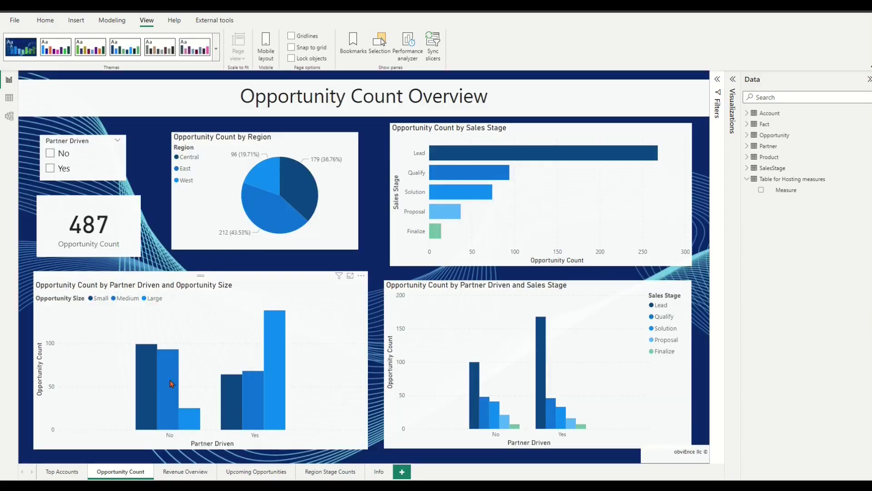
pyautogui.click(10, 98)
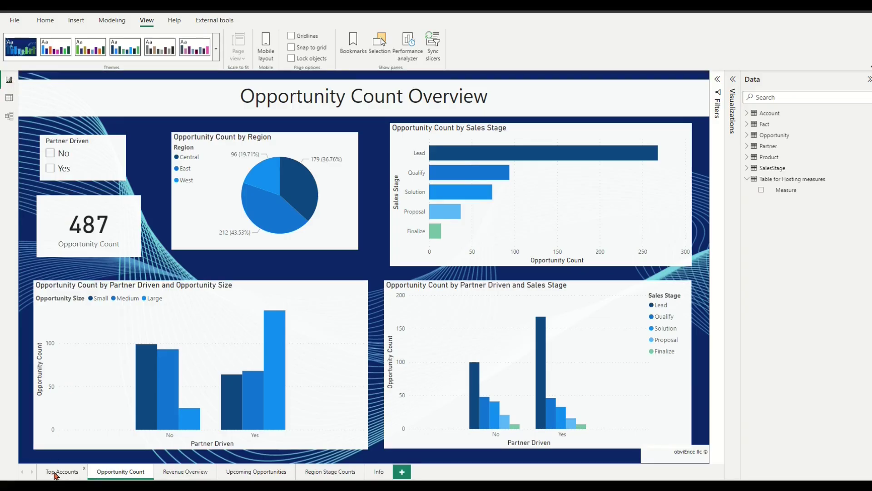
pyautogui.click(55, 475)
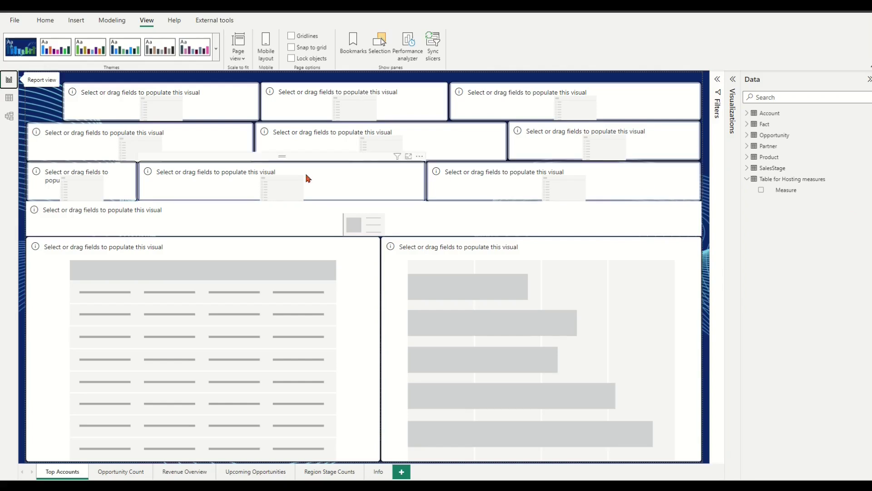
# Step: Create a hand-entered table named Table_KPIs with its first column renamed to KPI Names
pyautogui.click(9, 97)
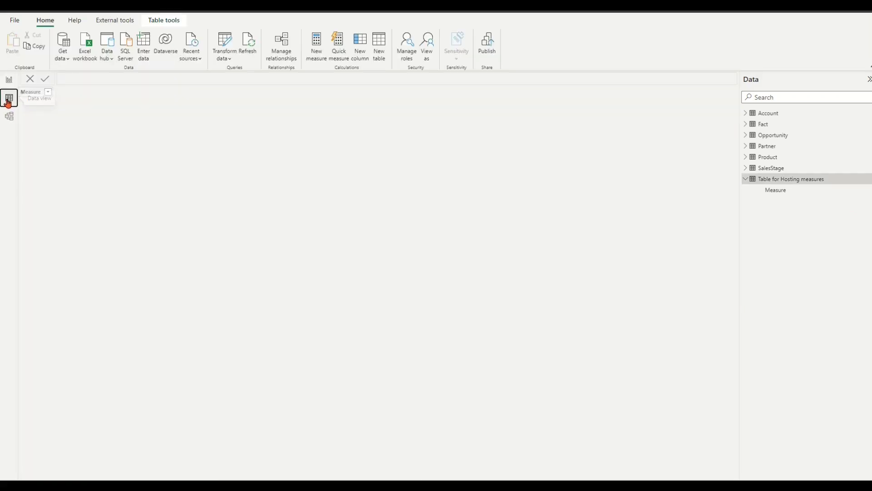
pyautogui.click(144, 45)
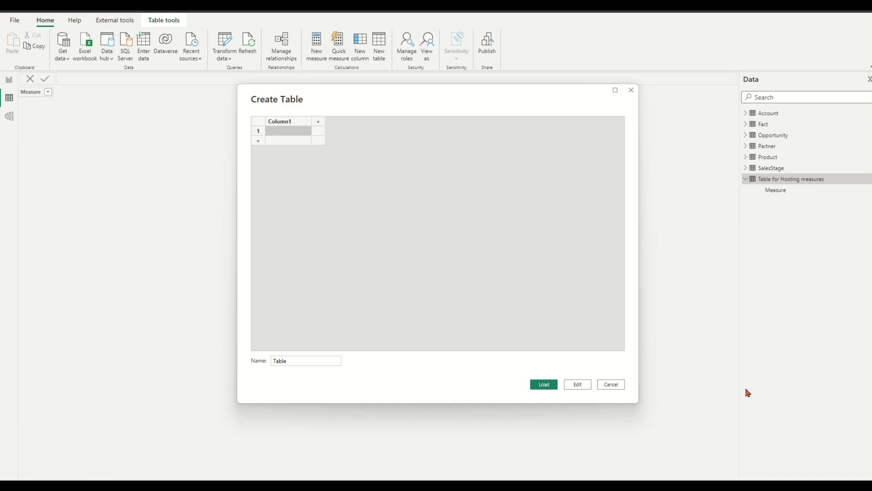
pyautogui.click(323, 362)
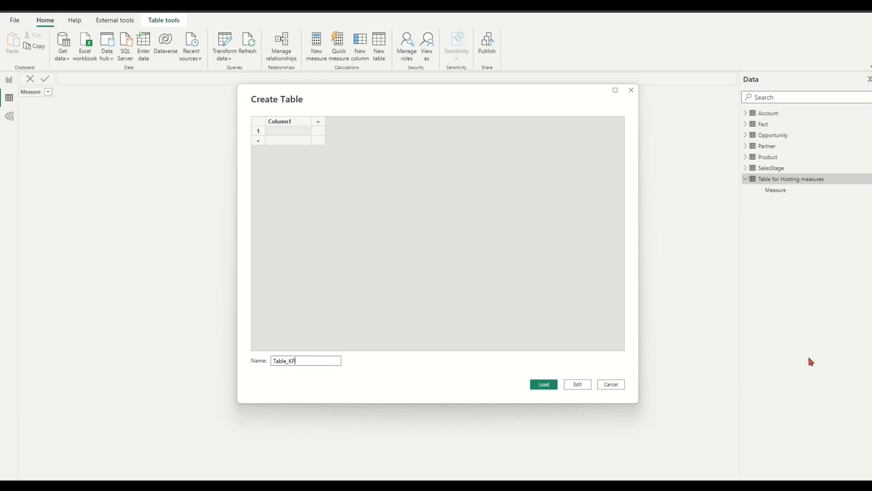
pyautogui.write('_KPIs')
pyautogui.doubleClick(291, 121)
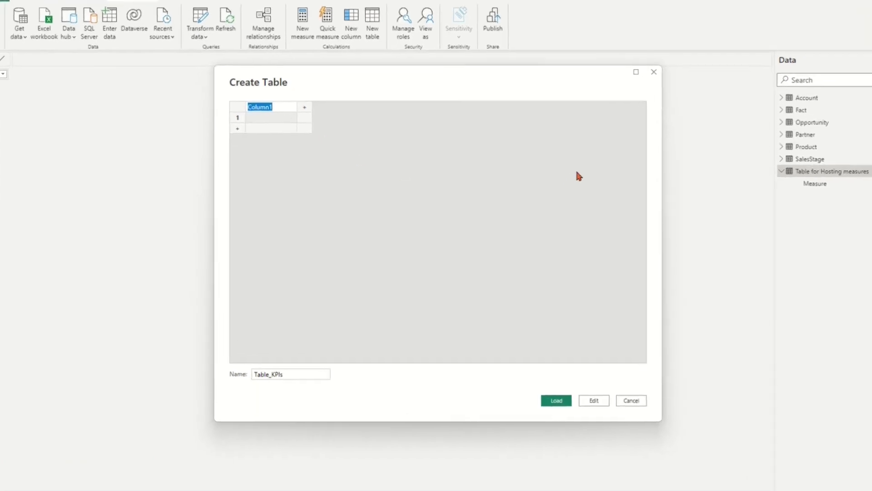
pyautogui.write('KPI Names')
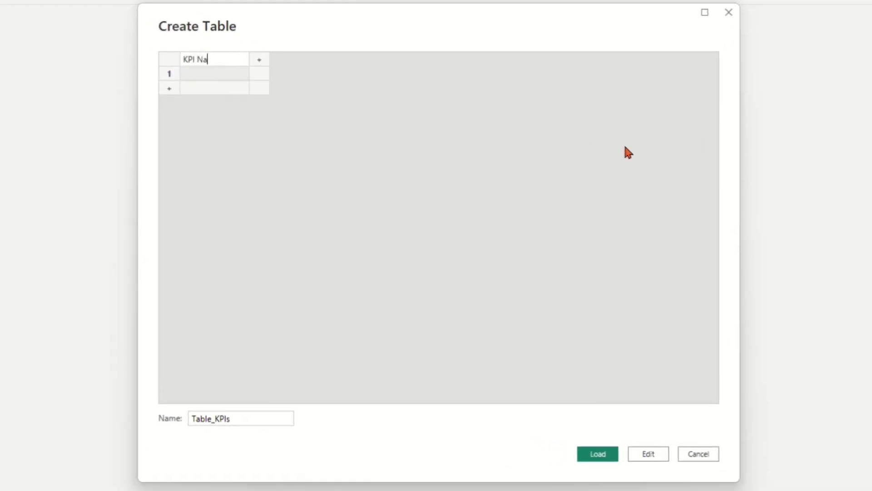
# Step: Enter rows Opportunity Numbers, Product Revenues and Factored Product Revenues in KPI Names
pyautogui.click(213, 76)
pyautogui.click(212, 76)
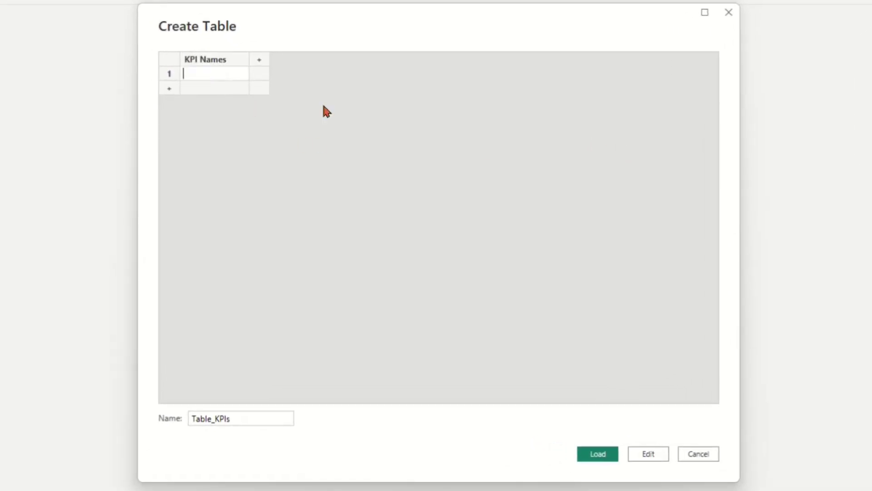
pyautogui.write('Oppor')
pyautogui.write('tunity Numbe')
pyautogui.write('rs')
pyautogui.press('Return')
pyautogui.moveTo(250, 62); pyautogui.dragTo(356, 58)
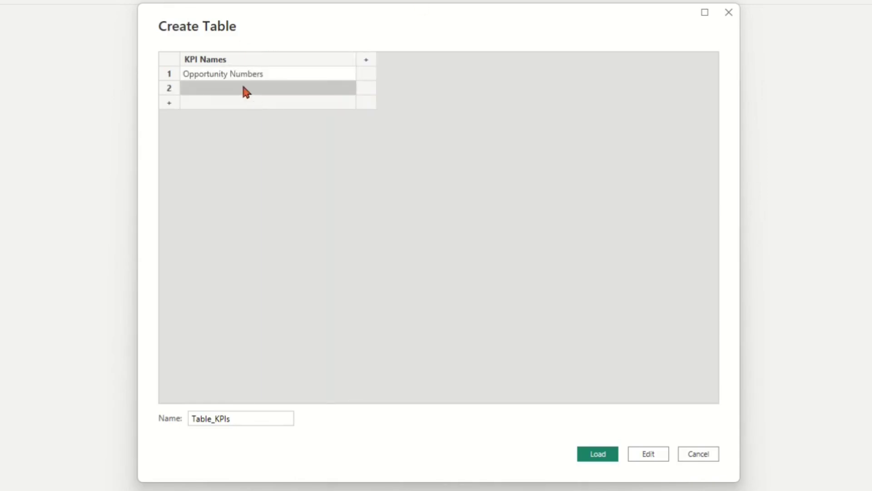
pyautogui.click(244, 87)
pyautogui.write('Product ')
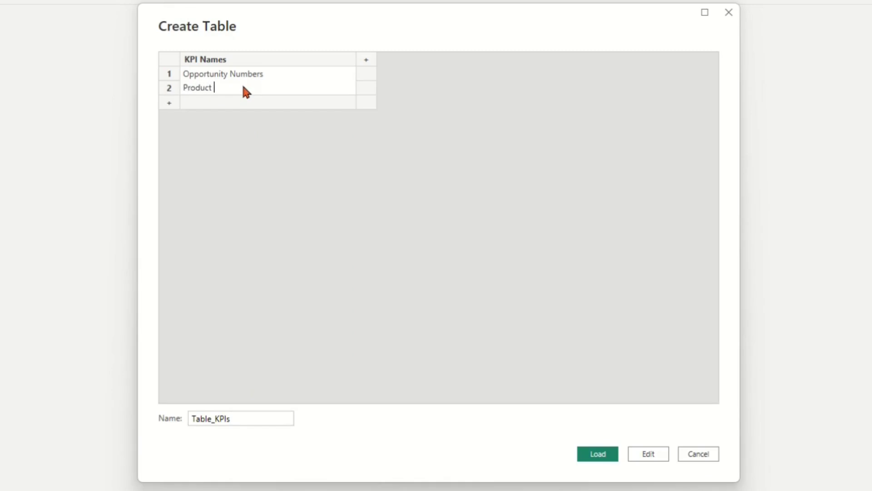
pyautogui.write('Revenues')
pyautogui.press('Return')
pyautogui.write('Factored P')
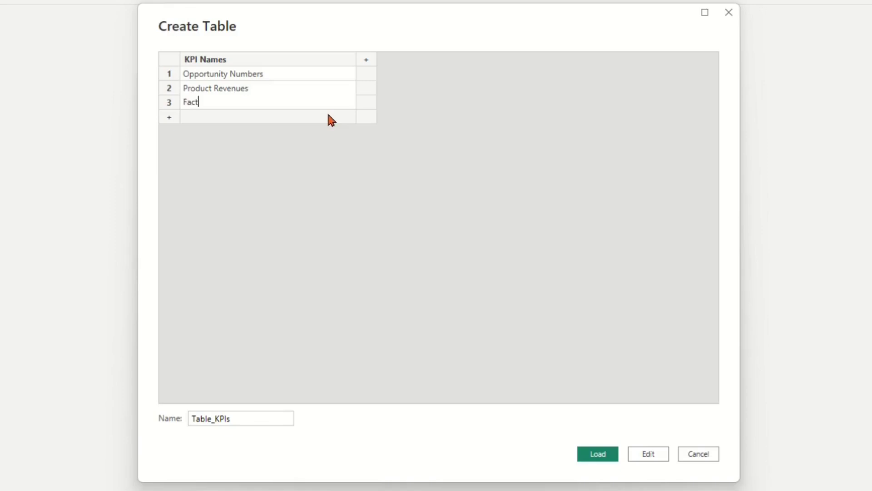
pyautogui.write('roduct R')
pyautogui.write('evenues')
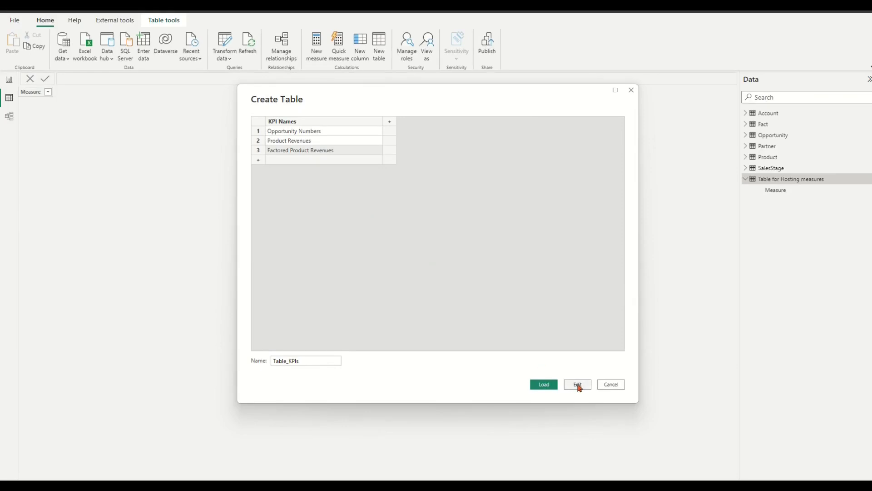
# Step: Add an Index column starting at 1 in Power Query and load Table_KPIs
pyautogui.click(578, 386)
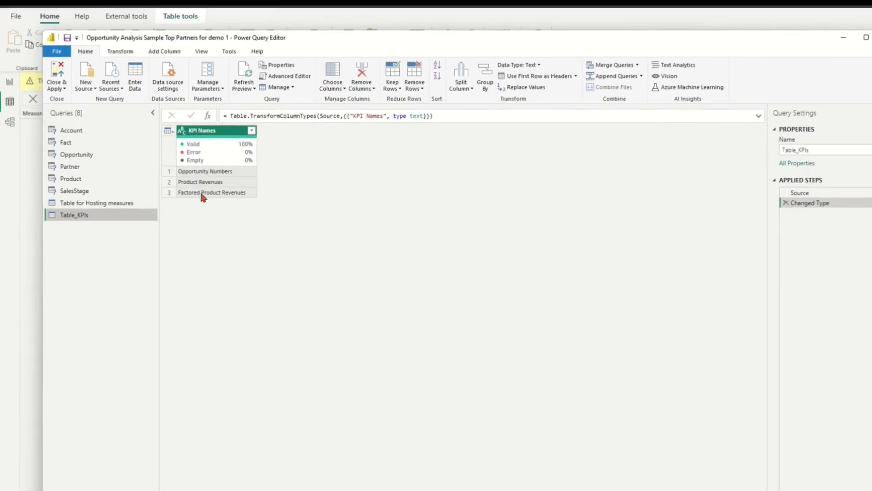
pyautogui.click(164, 51)
pyautogui.click(197, 76)
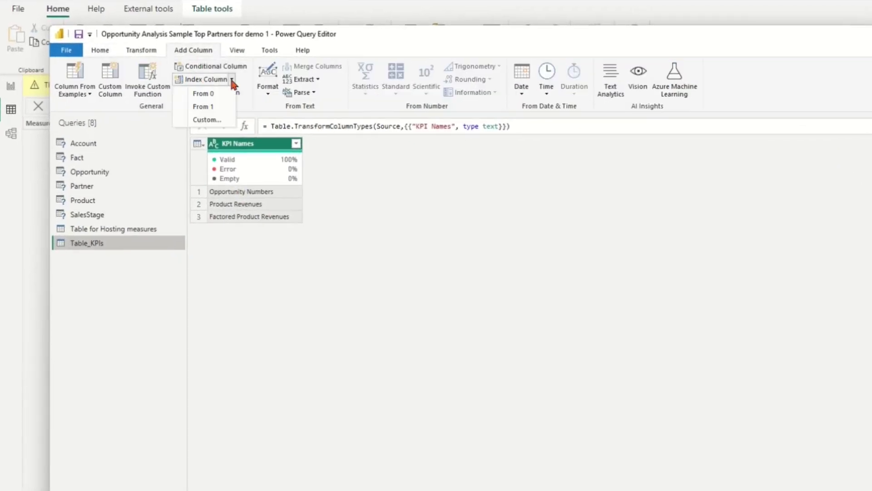
pyautogui.click(207, 109)
pyautogui.click(100, 50)
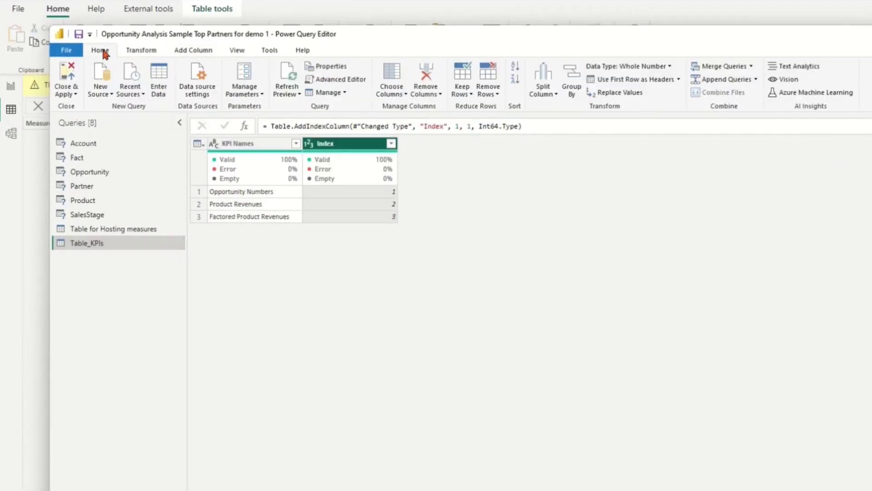
pyautogui.click(76, 94)
pyautogui.click(86, 107)
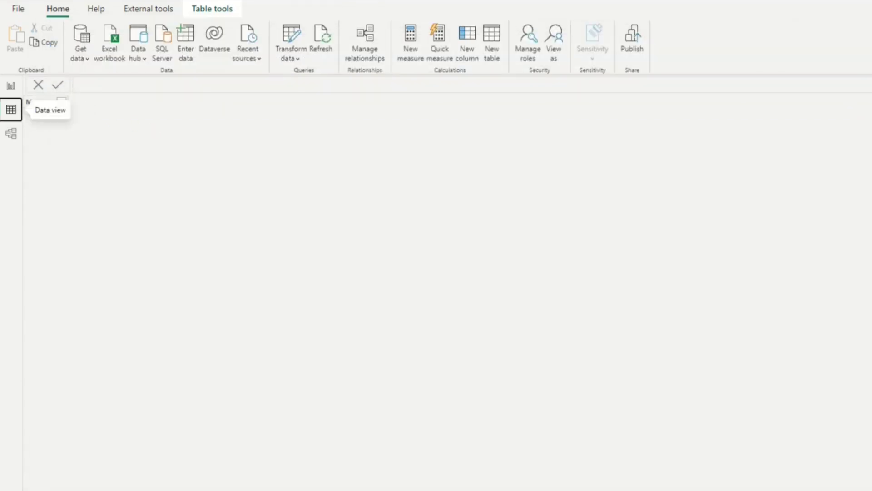
# Step: Sort the KPI Names column by the Index column
pyautogui.click(49, 104)
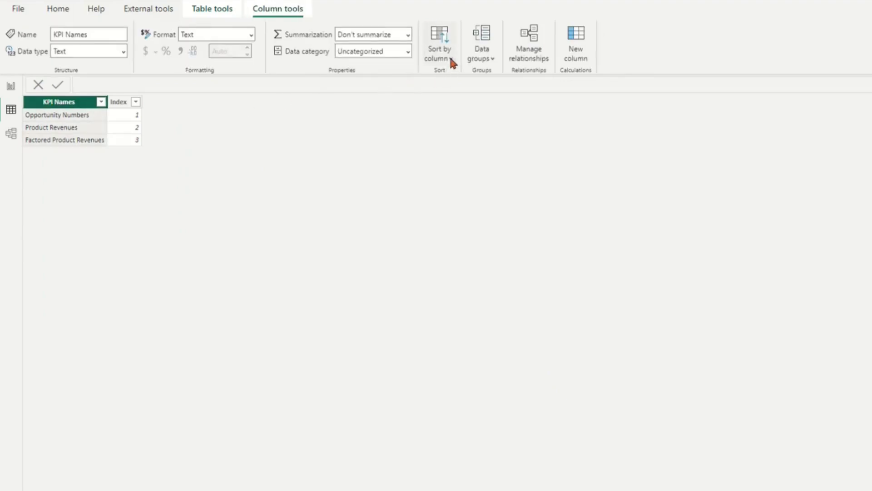
pyautogui.click(451, 59)
pyautogui.click(441, 98)
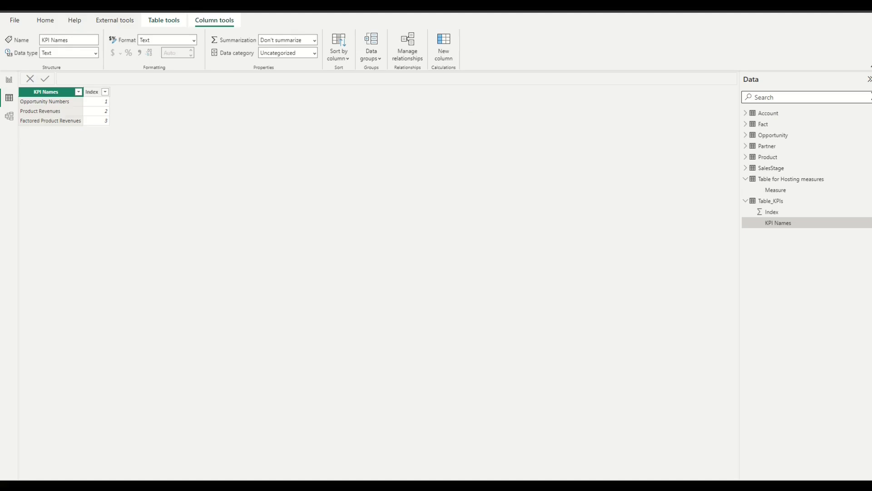
# Step: Add measure Total Opp_Count = DISTINCTCOUNTNOBLANK('Fact'[Opportunity ID]) in the measures hosting table
pyautogui.click(771, 200)
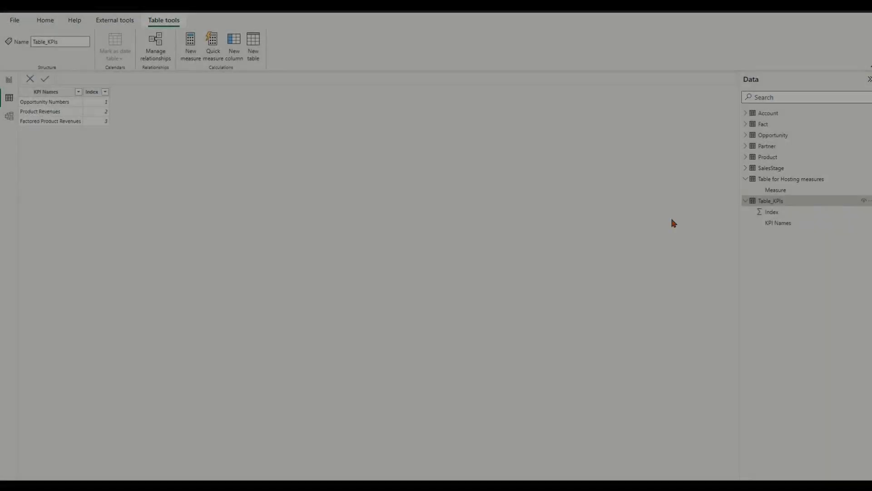
pyautogui.click(772, 179)
pyautogui.click(190, 45)
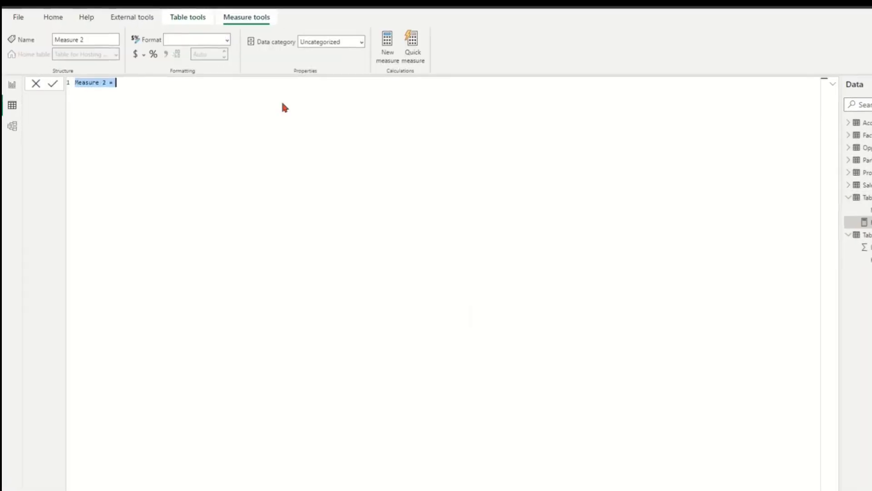
pyautogui.write('Total Opp_')
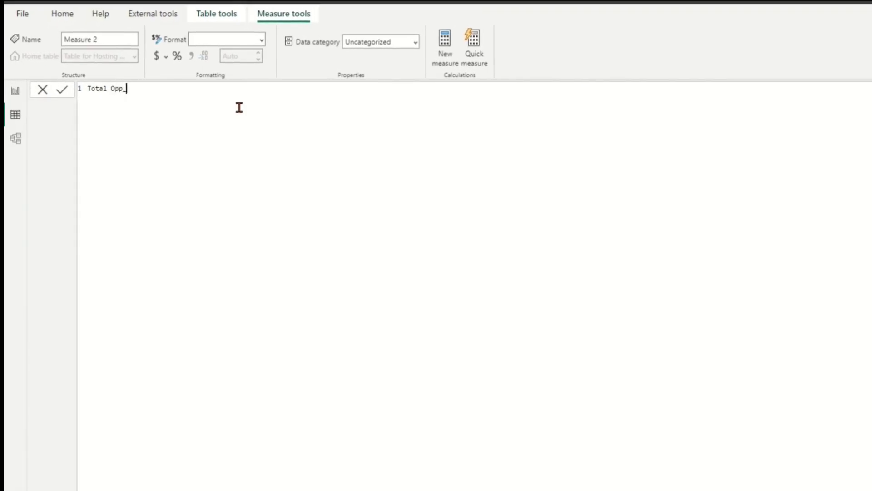
pyautogui.write('Count = dis')
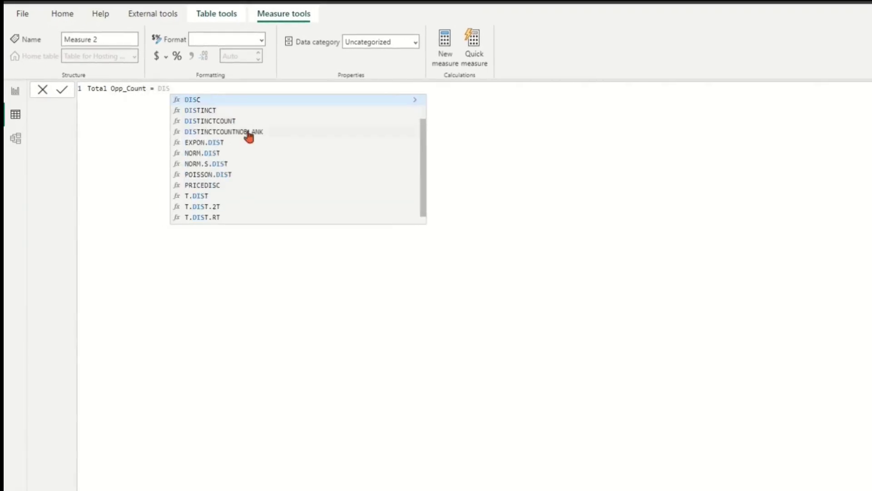
pyautogui.click(249, 136)
pyautogui.write("'F")
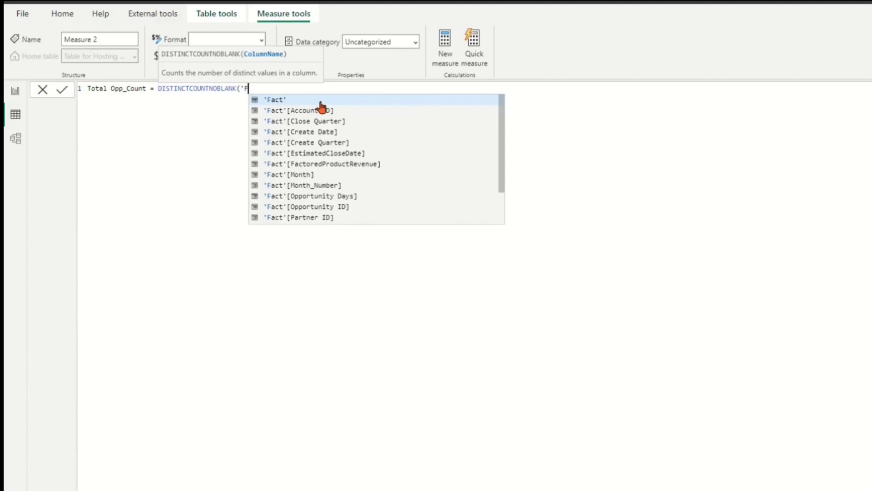
pyautogui.click(341, 208)
pyautogui.write(')')
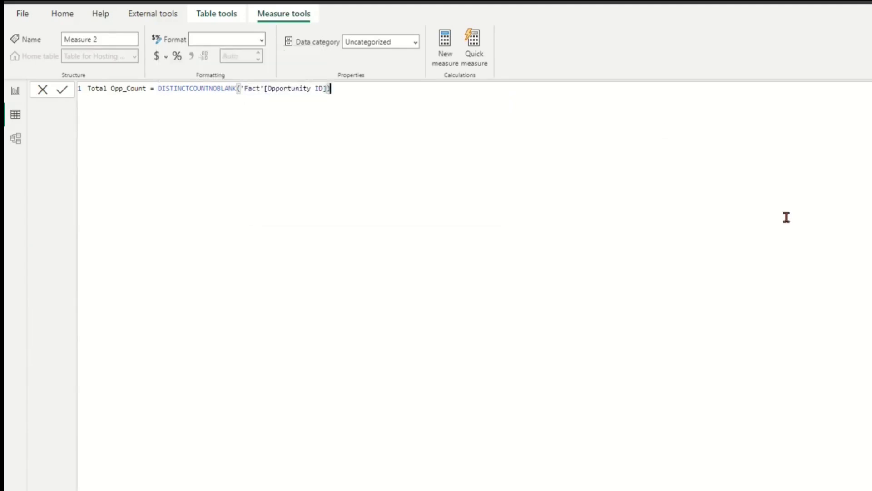
pyautogui.click(62, 89)
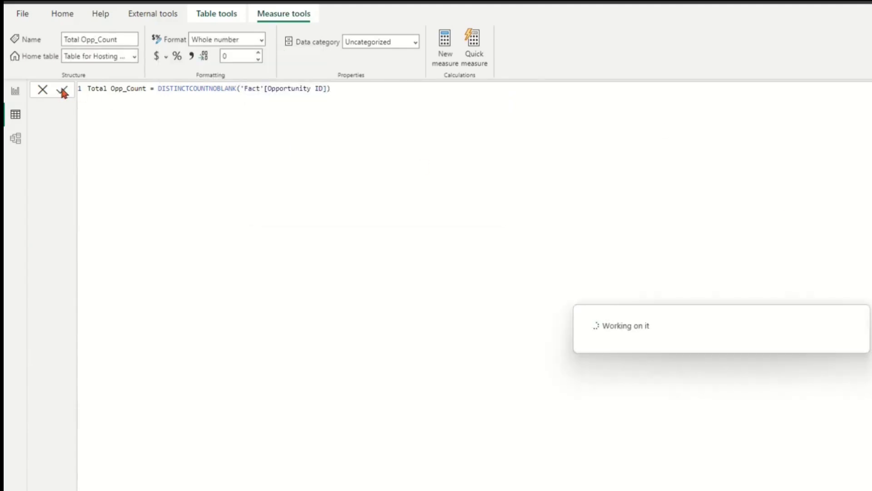
# Step: Add Total P_Revenue summing 'Fact'[ProductRevenue] and Total P_R_Revenue summing FactoredProductRevenue
pyautogui.click(445, 43)
pyautogui.write('Total P_Revenue =')
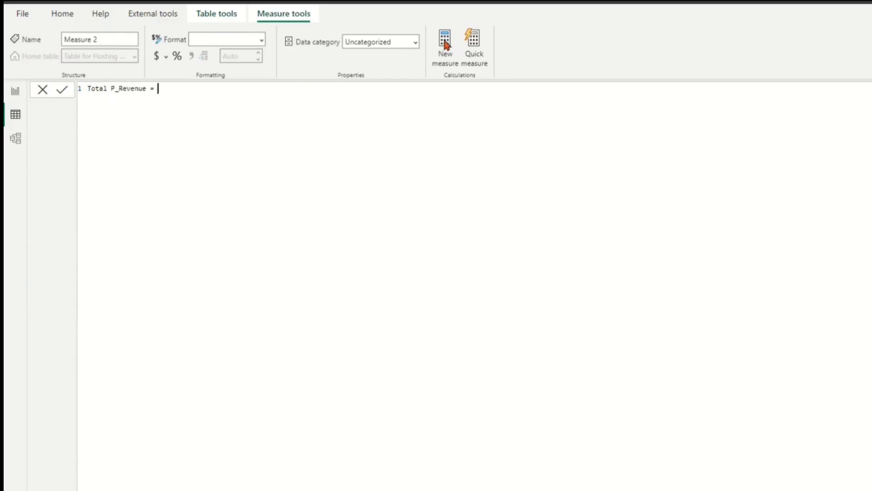
pyautogui.write("SUM('F")
pyautogui.scroll(-2, 282, 207)
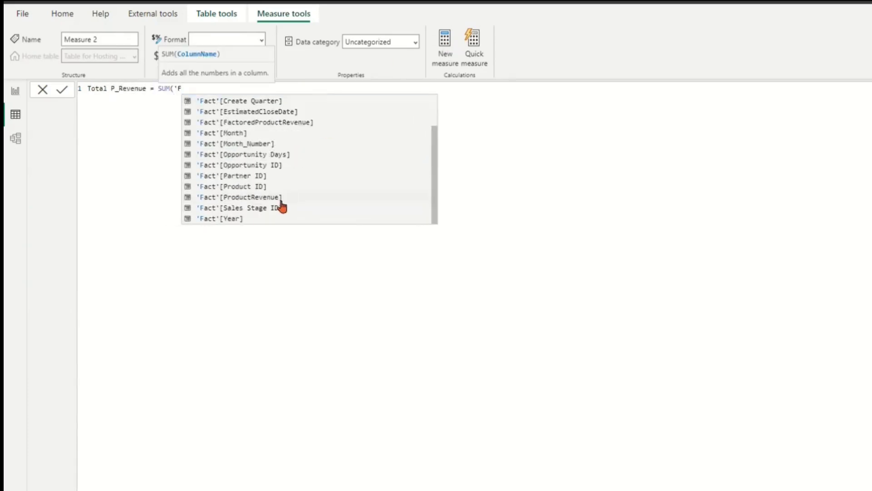
pyautogui.click(257, 196)
pyautogui.write(')')
pyautogui.click(62, 90)
pyautogui.click(445, 42)
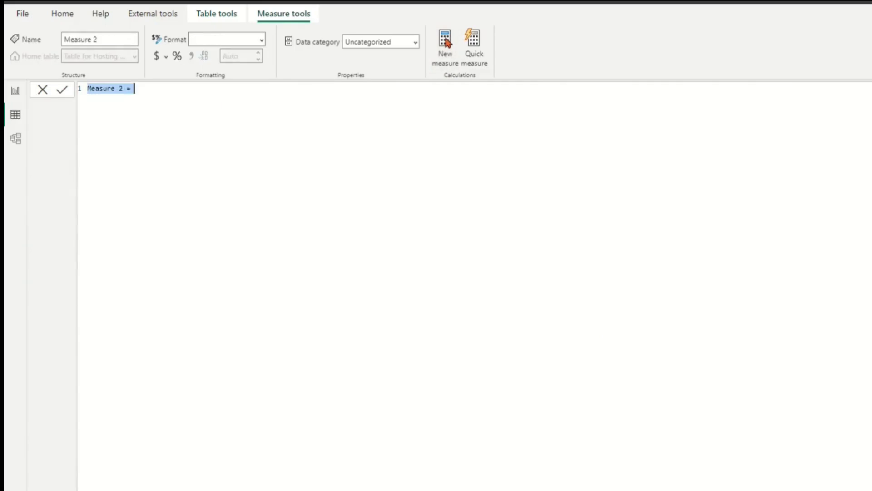
pyautogui.write("Total P_R_Revenue = SUM('Fact'[FactoredProductRevenue")
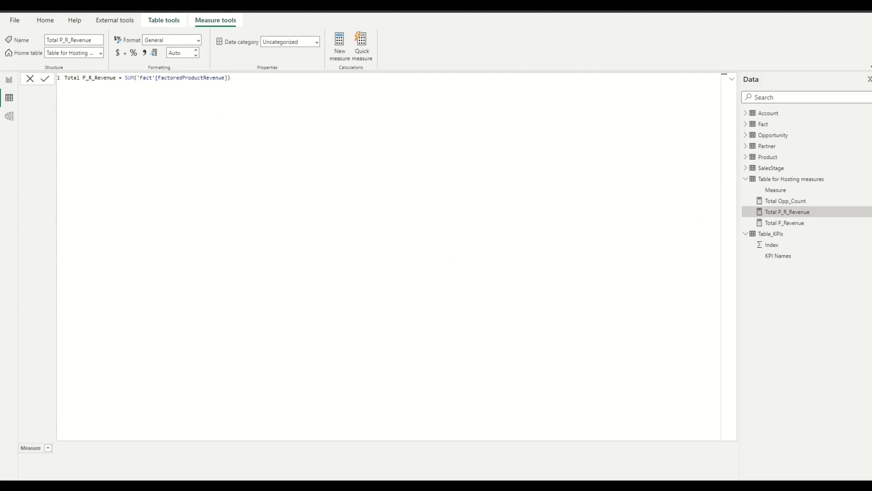
# Step: Create the measure Selected KPIs = SELECTEDVALUE('Table_KPIs'[KPI Names])
pyautogui.click(341, 43)
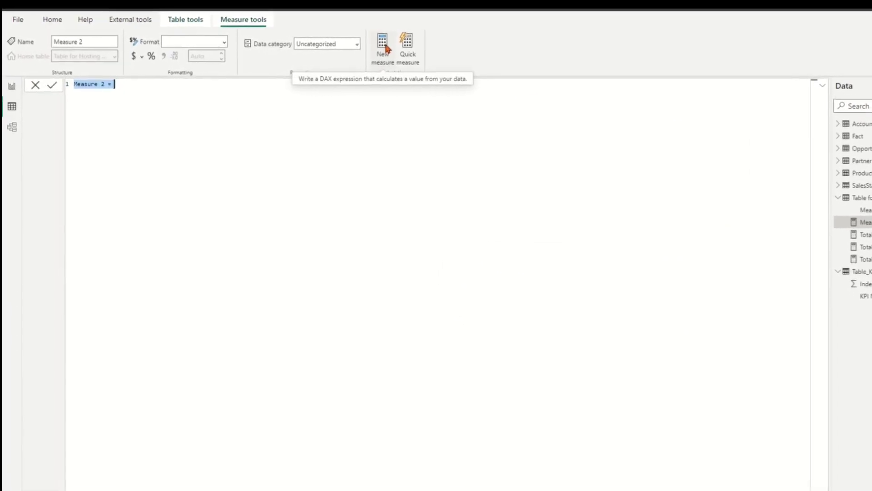
pyautogui.write('Selected KPIs')
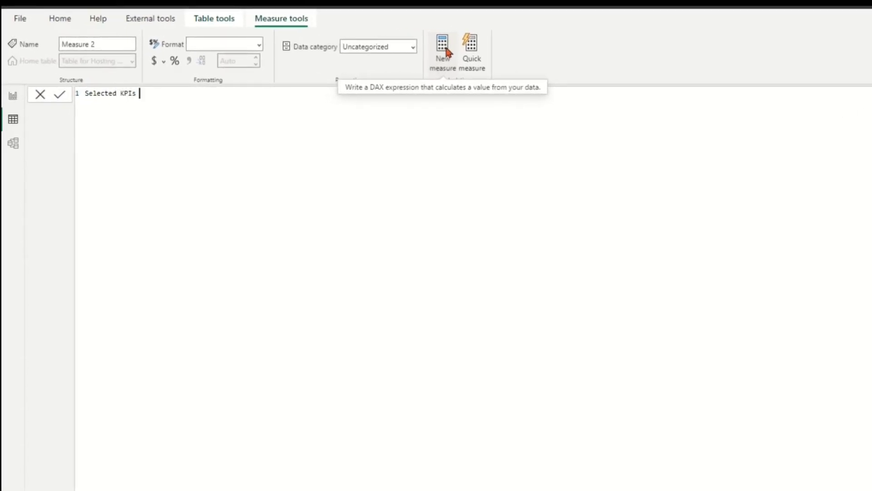
pyautogui.write(' = Sele')
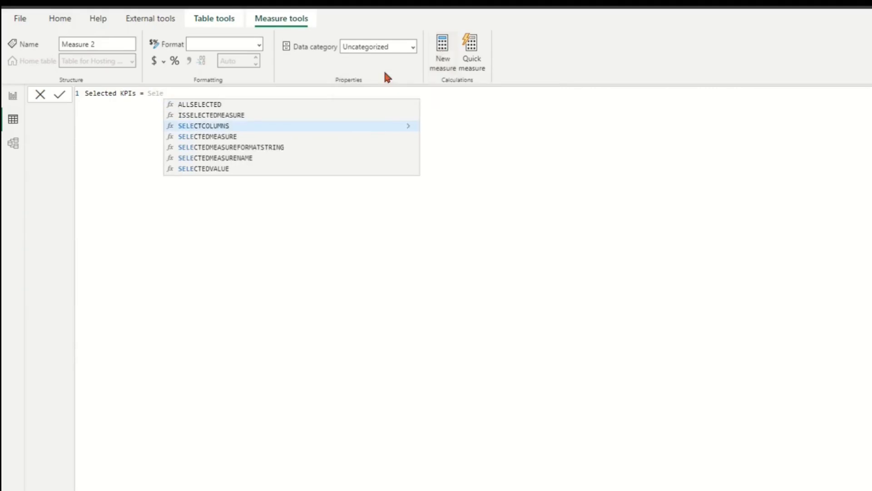
pyautogui.click(223, 169)
pyautogui.write("'T")
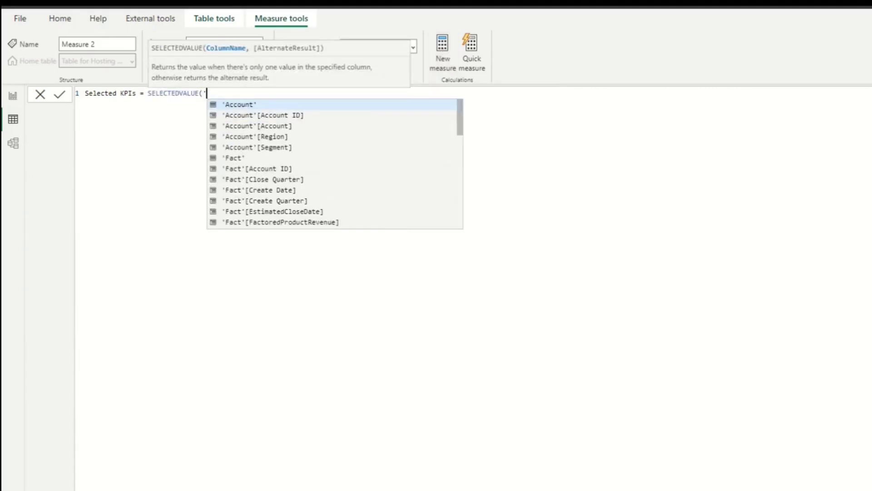
pyautogui.click(307, 147)
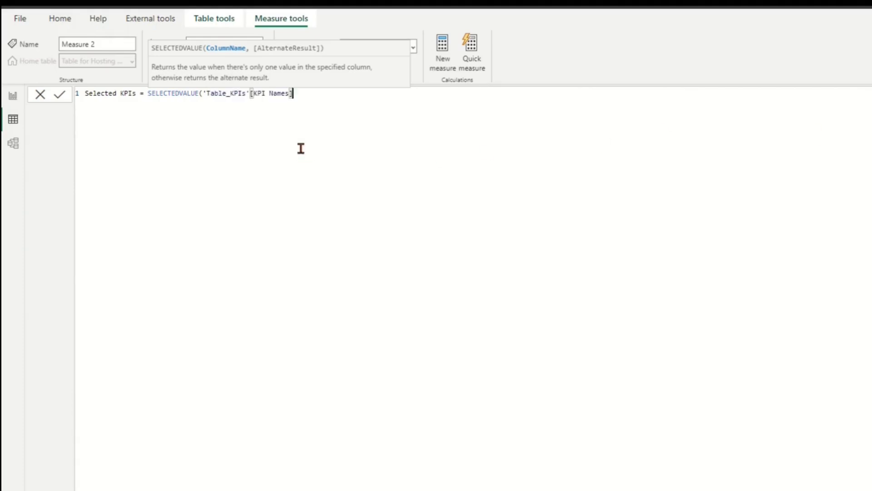
pyautogui.write(')')
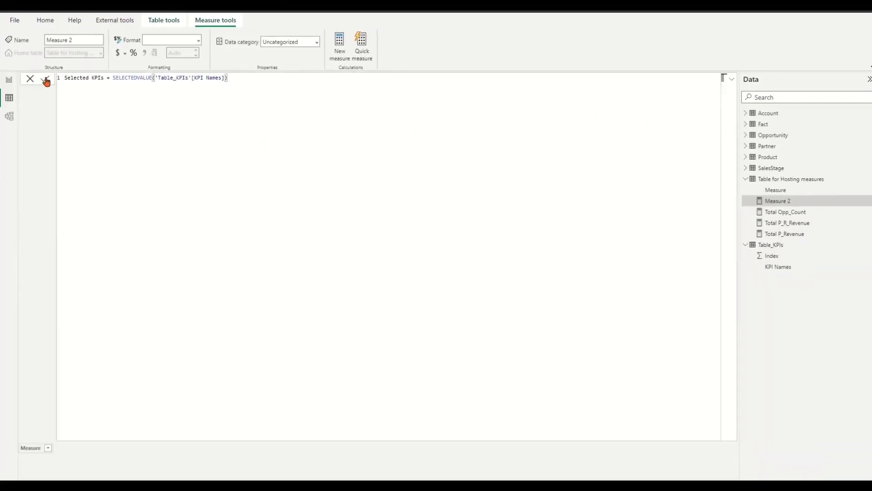
pyautogui.click(46, 80)
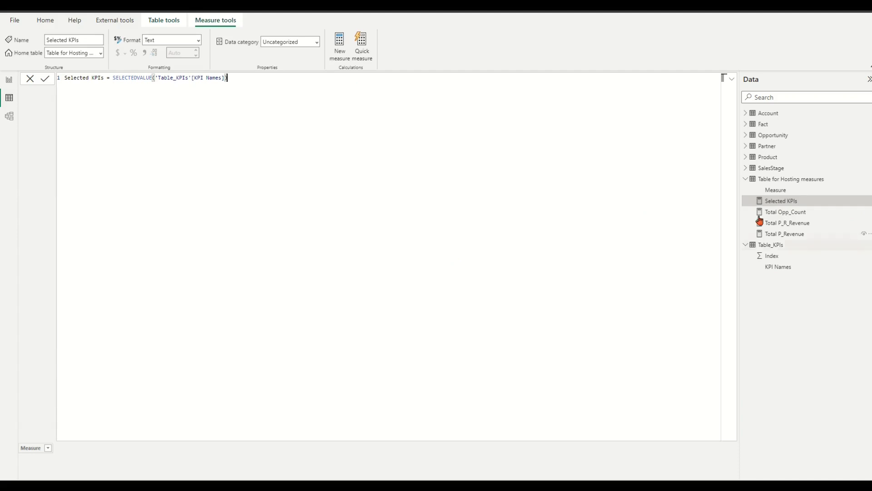
# Step: Start a new measure named Account value rank index with a SWITCH(TRUE(), body
pyautogui.click(339, 42)
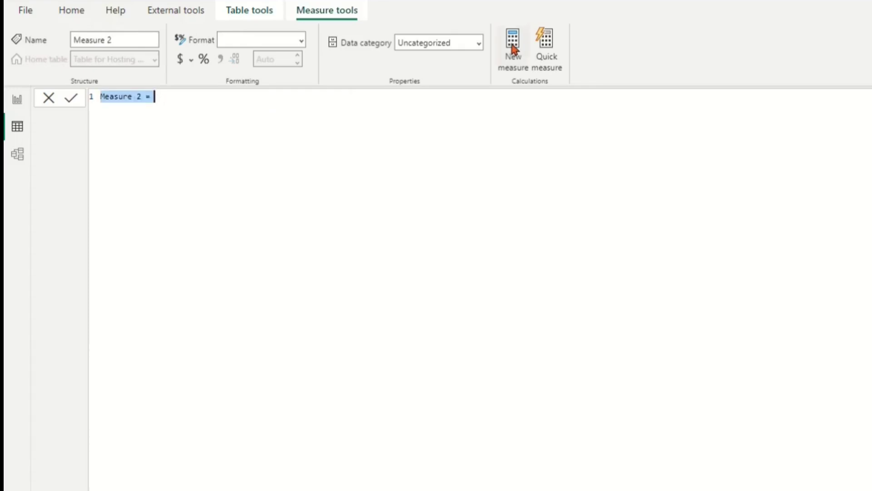
pyautogui.write('Ac')
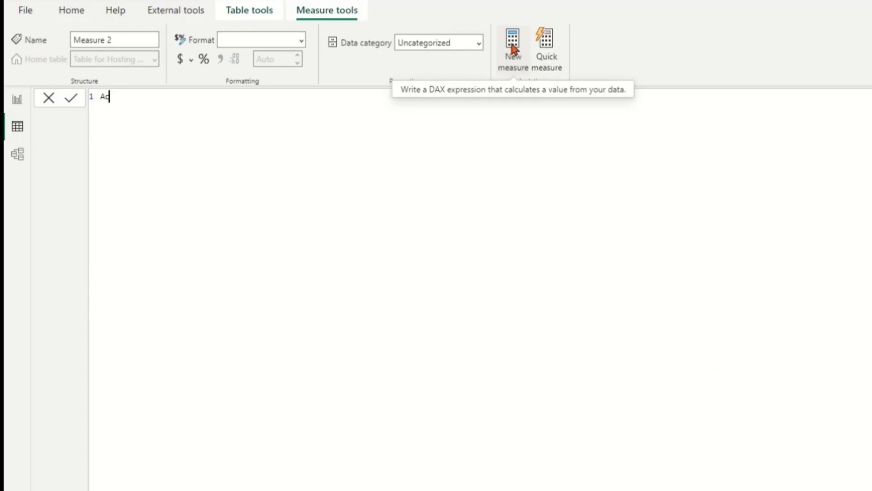
pyautogui.write('count value rank index =')
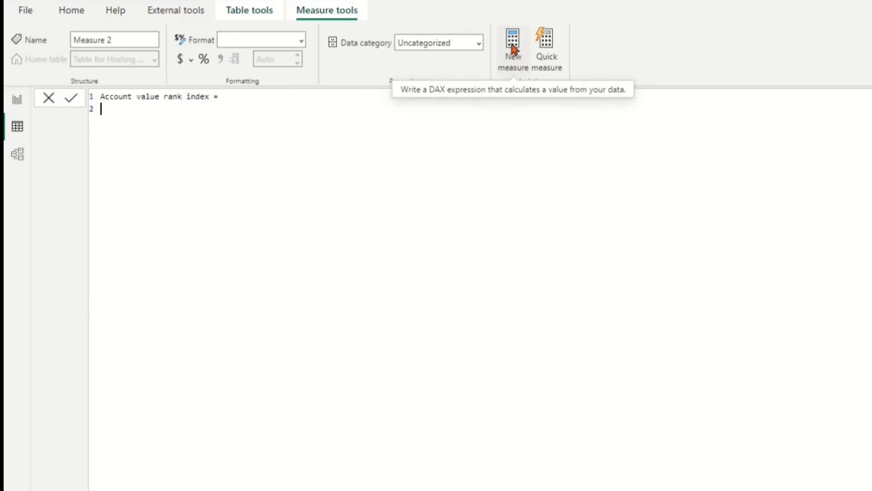
pyautogui.press('Tab')
pyautogui.write('SWITCH(')
pyautogui.press('Return')
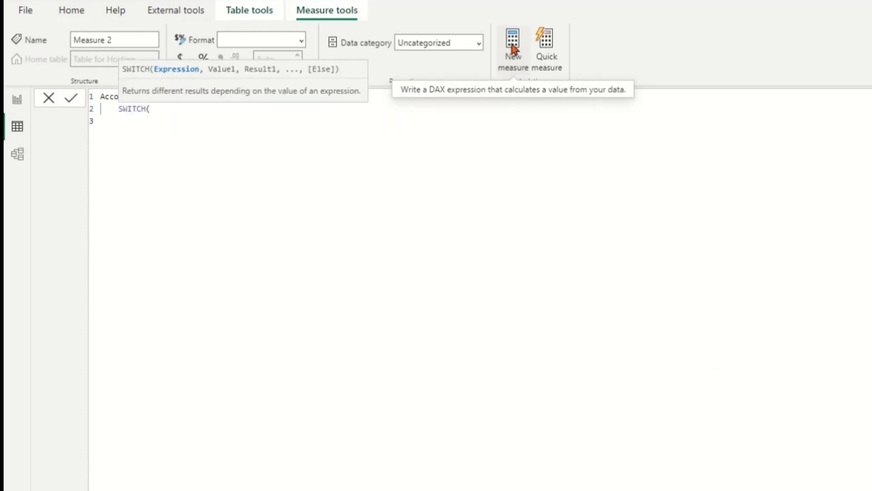
pyautogui.write('TRUE(),')
pyautogui.press('Return')
# Step: Add the Opportunity Numbers branch: RANKX(ALL('Account'[Account]),[Total Opp_Count],,,Dense)
pyautogui.write('[Selected KPIs]=')
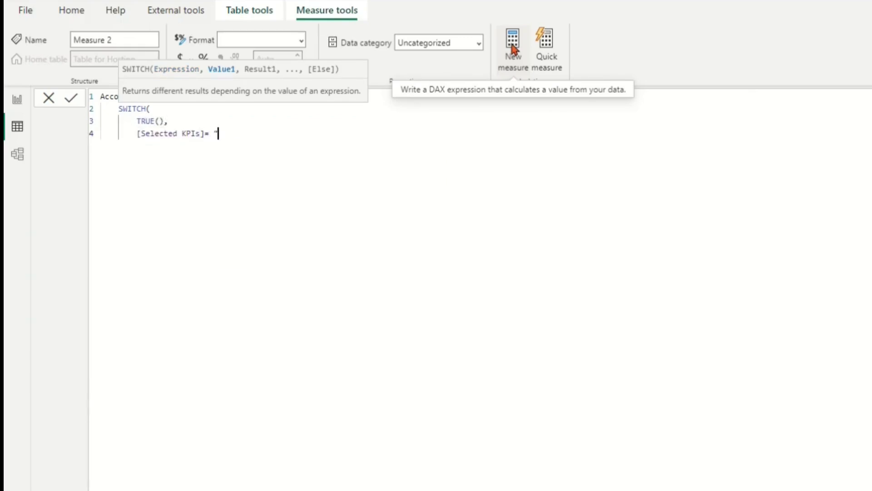
pyautogui.write(' "Opportunity Numbers')
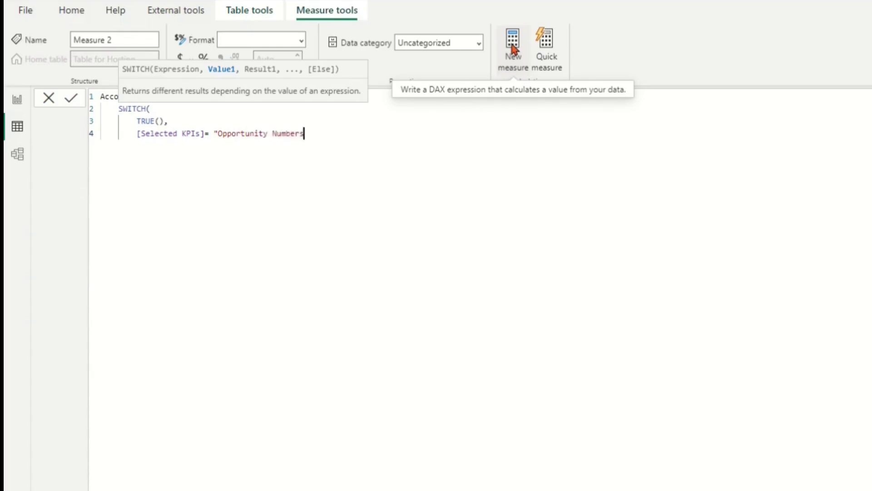
pyautogui.write('", RA')
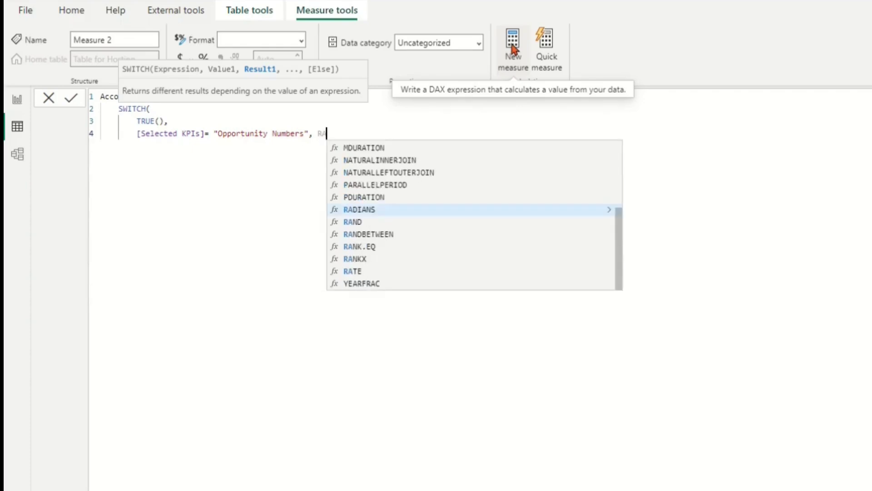
pyautogui.write('nk')
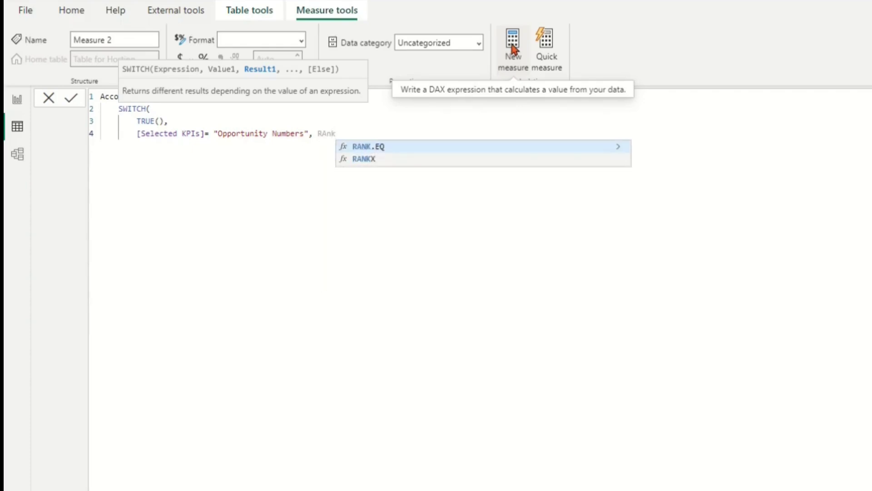
pyautogui.press('Down')
pyautogui.press('Tab')
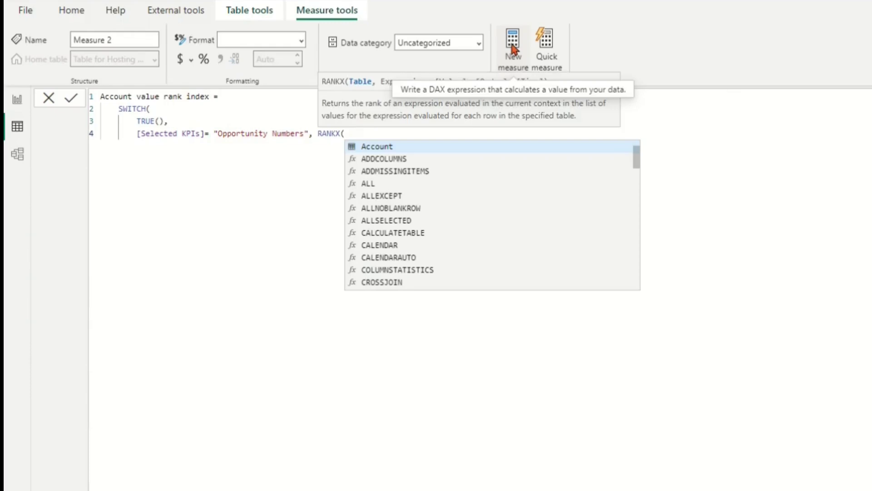
pyautogui.write('All')
pyautogui.press('Tab')
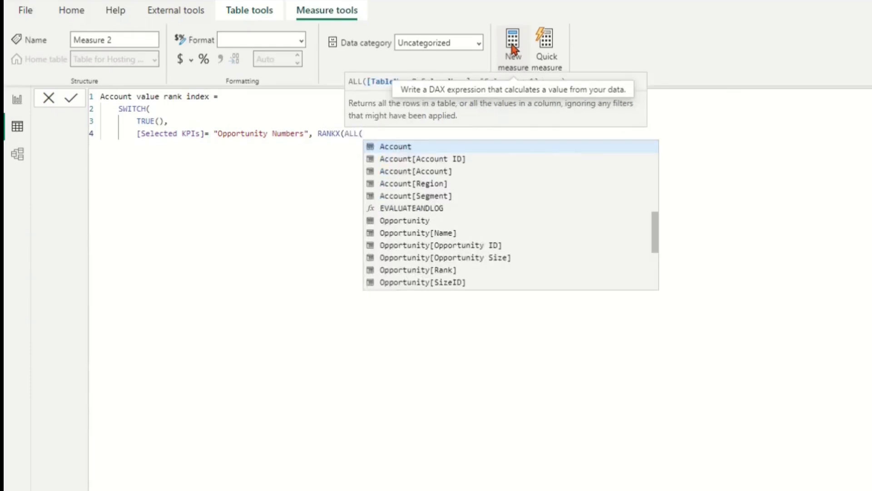
pyautogui.write("'A")
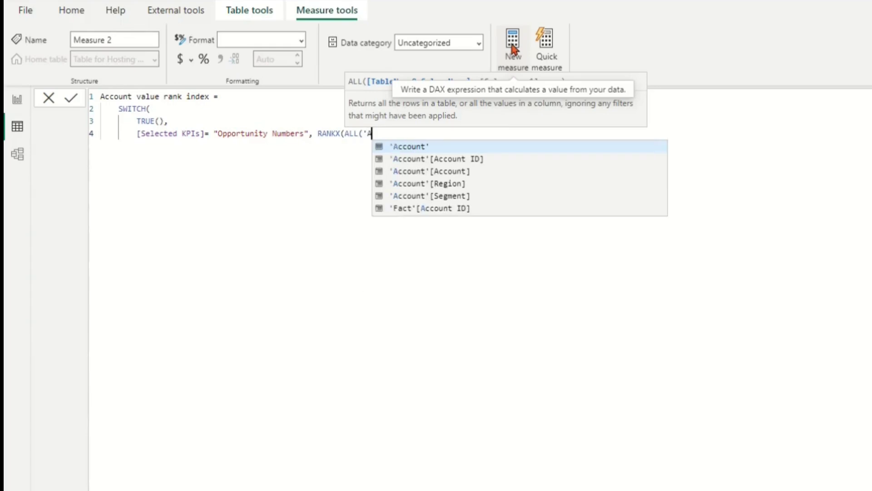
pyautogui.press('Down')
pyautogui.press('Down')
pyautogui.press('Tab')
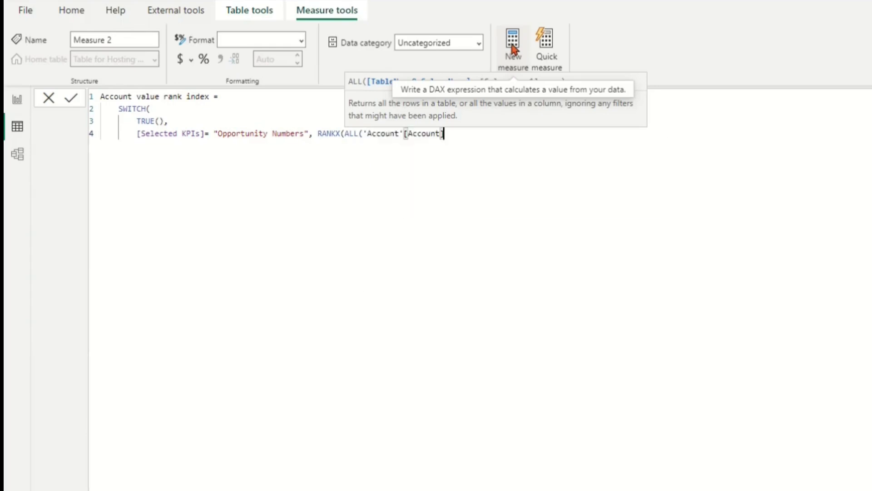
pyautogui.write(',')
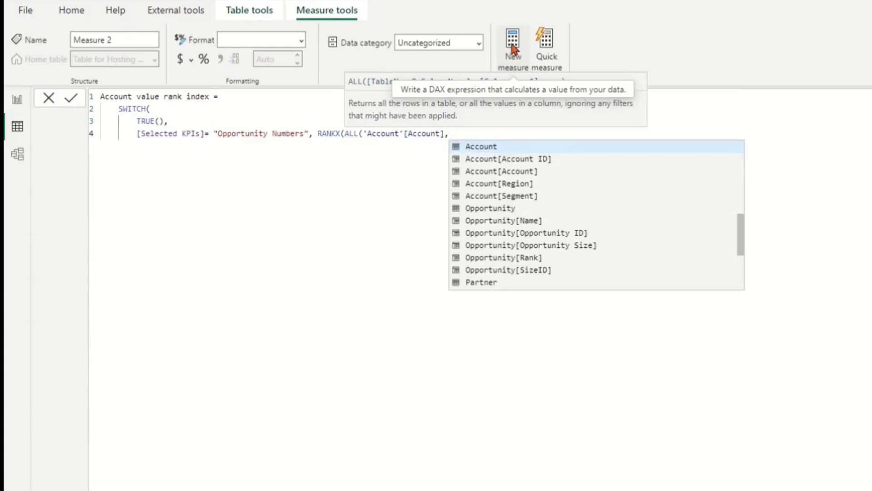
pyautogui.press('BackSpace')
pyautogui.write(')')
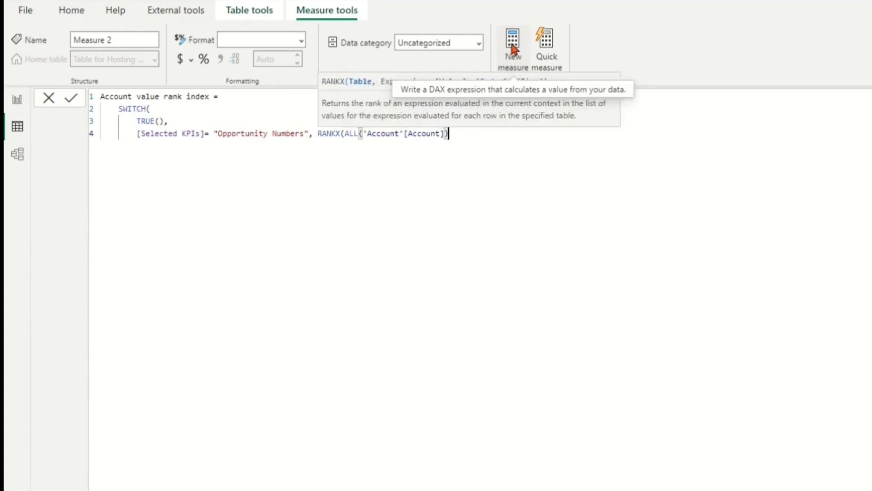
pyautogui.write(',[')
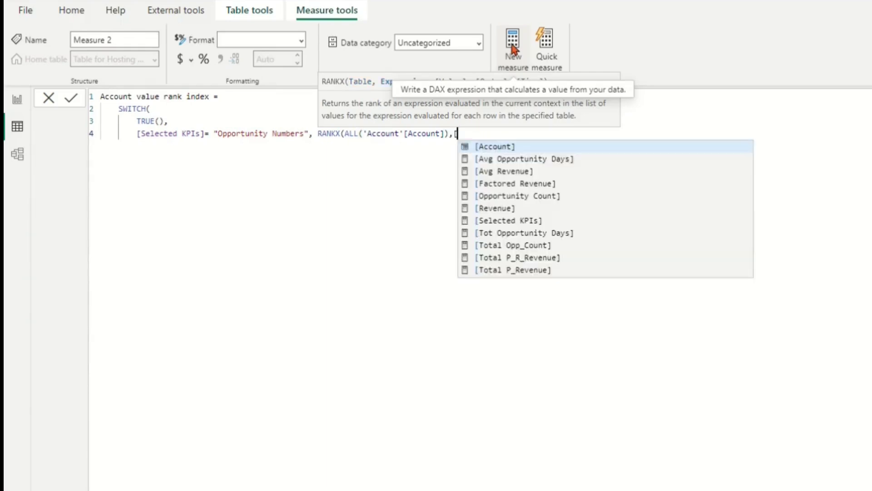
pyautogui.write('To')
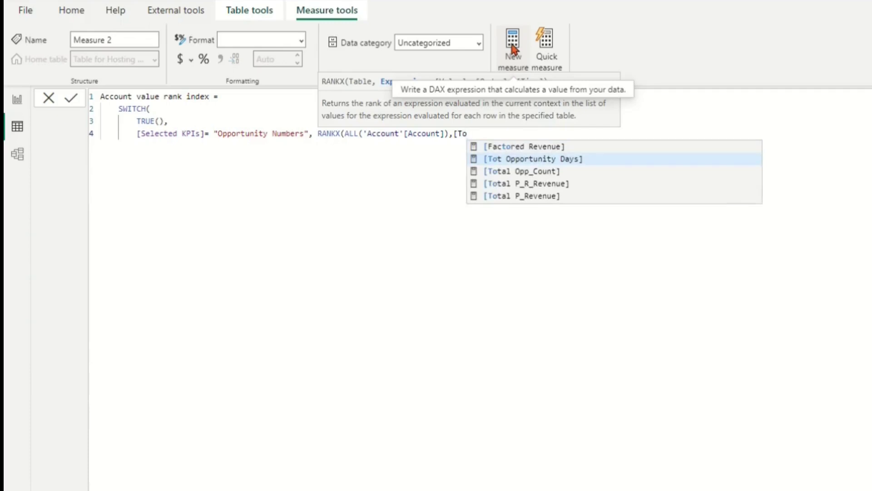
pyautogui.press('Down')
pyautogui.press('Tab')
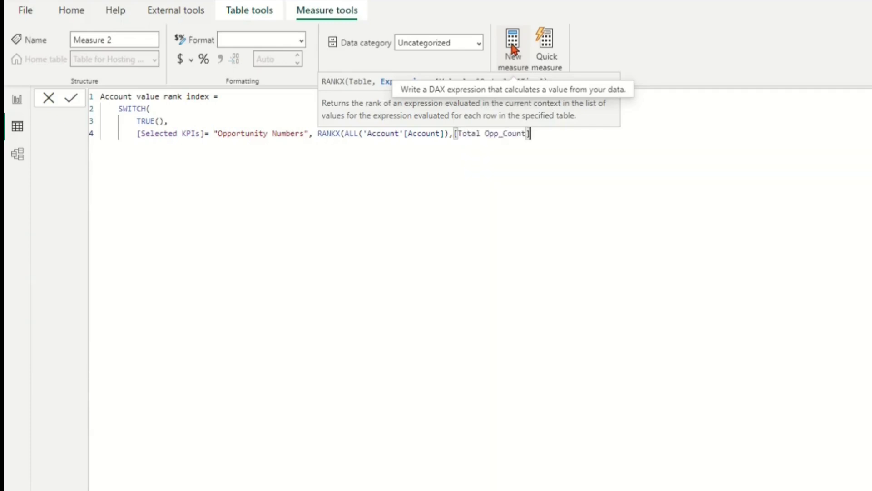
pyautogui.write(',,,')
pyautogui.press('Tab')
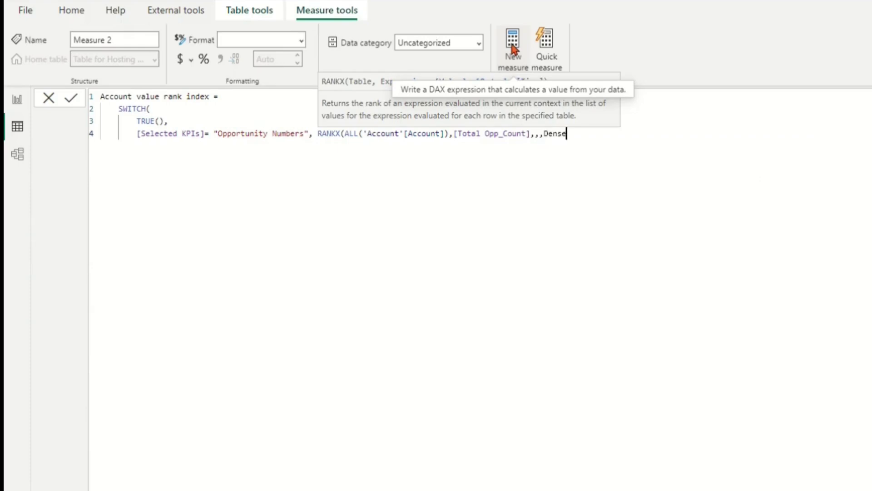
pyautogui.write('),')
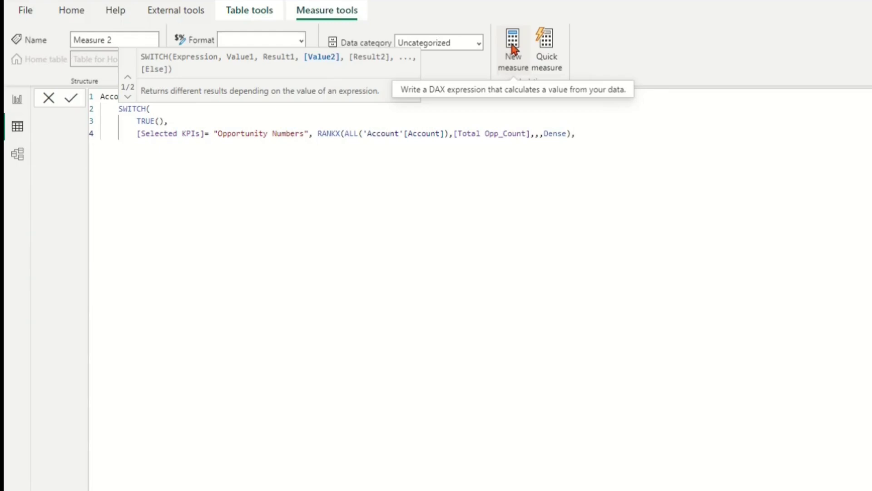
# Step: Add the Product Revenues branch ranking accounts by [Total P_Revenue] with Dense ties
pyautogui.press('Return')
pyautogui.write('[S')
pyautogui.press('Tab')
pyautogui.write('=')
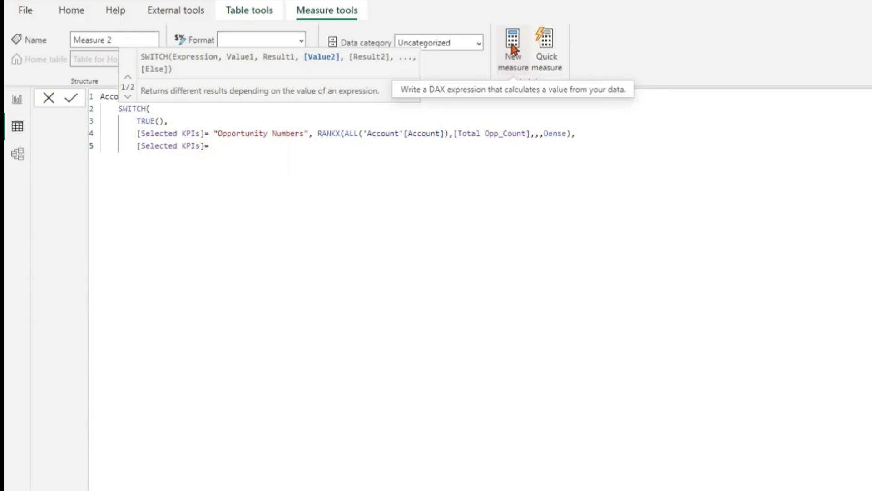
pyautogui.write(' "Product Revenues')
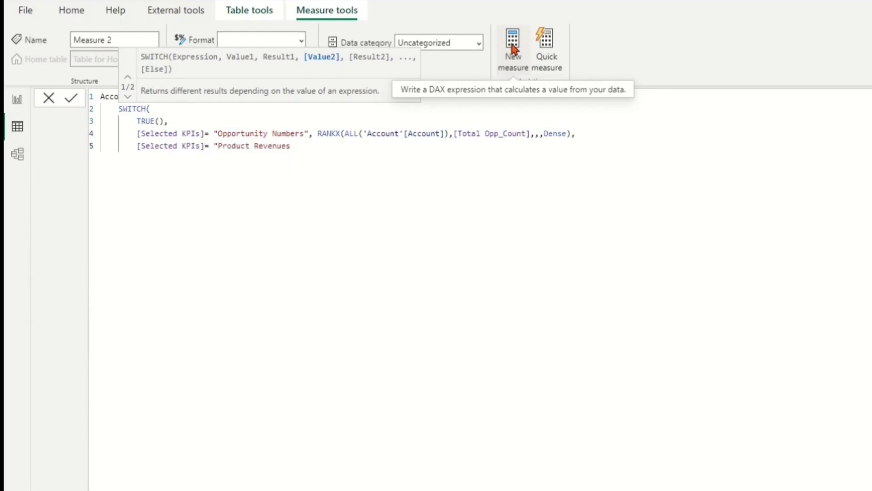
pyautogui.write('", Rankx(ALL(\'A')
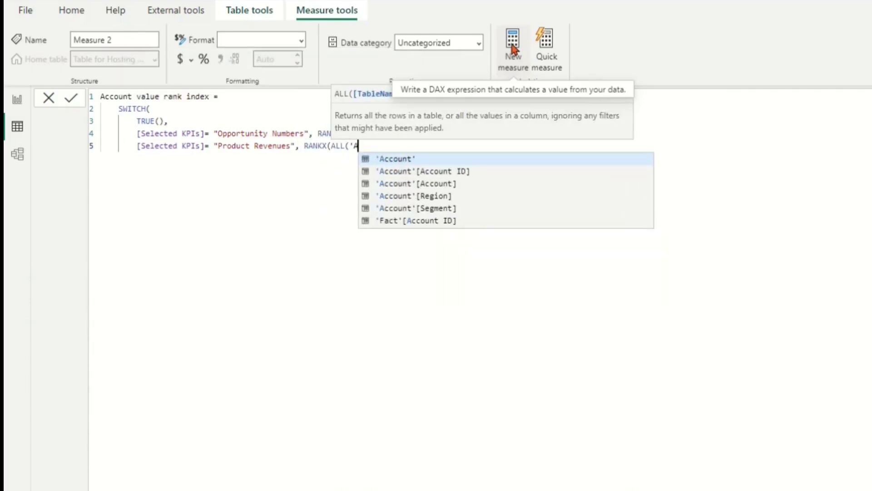
pyautogui.press('Down')
pyautogui.press('Down')
pyautogui.press('Tab')
pyautogui.write('),[T')
pyautogui.press('Down')
pyautogui.press('Down')
pyautogui.press('Down')
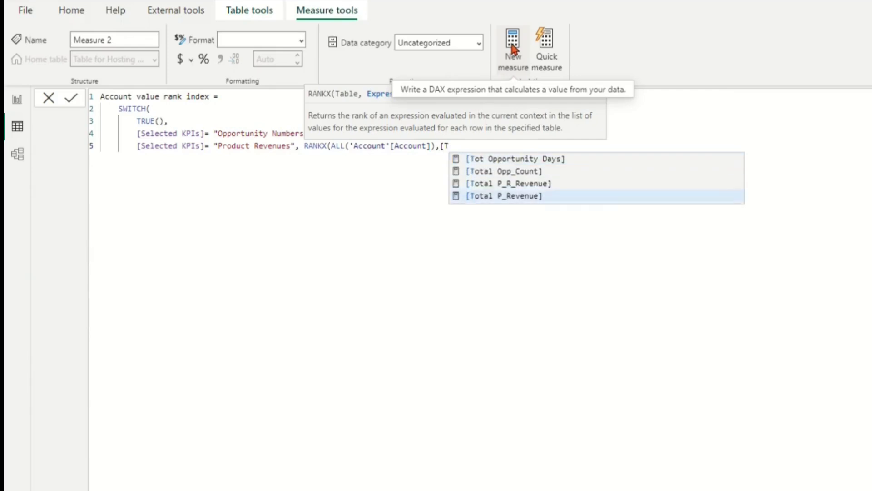
pyautogui.press('Tab')
pyautogui.write(',,,Dense)')
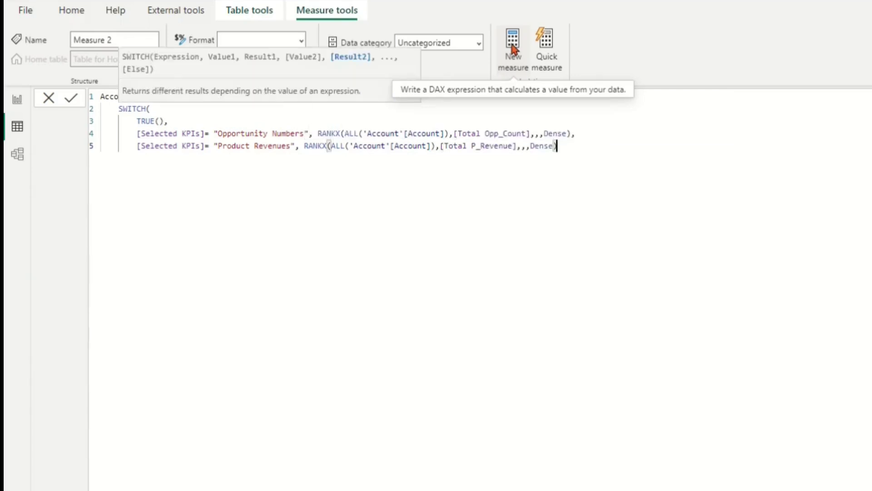
pyautogui.write(',')
# Step: Add the Factored Product Revenues branch ranking accounts by [Total P_R_Revenue] with Dense ties
pyautogui.press('Return')
pyautogui.write('[S')
pyautogui.press('Tab')
pyautogui.write('= "')
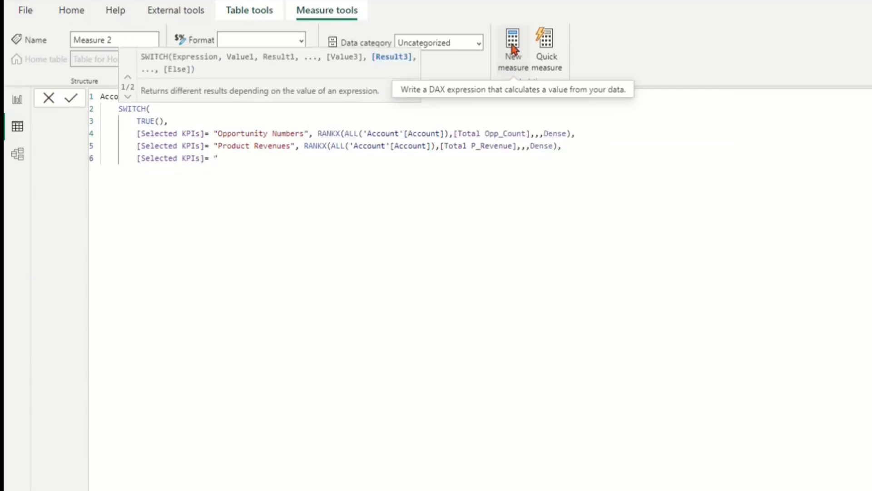
pyautogui.write('Factored Product Reven')
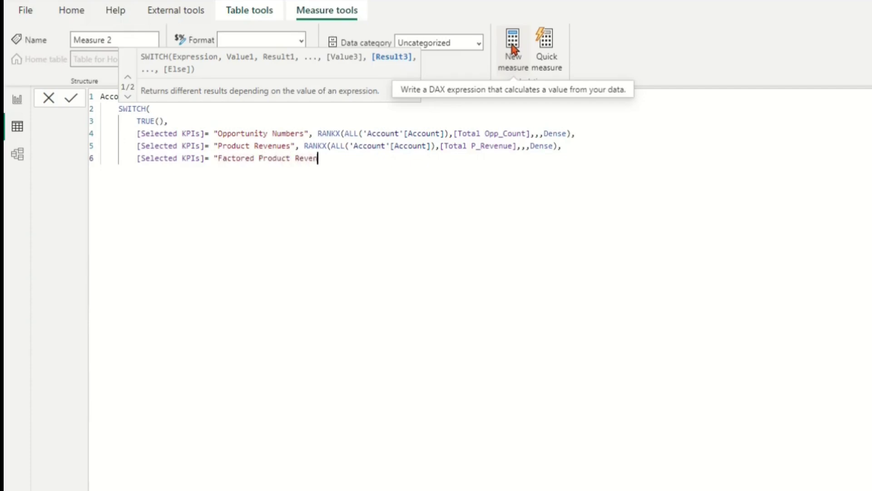
pyautogui.write('ues",RANK')
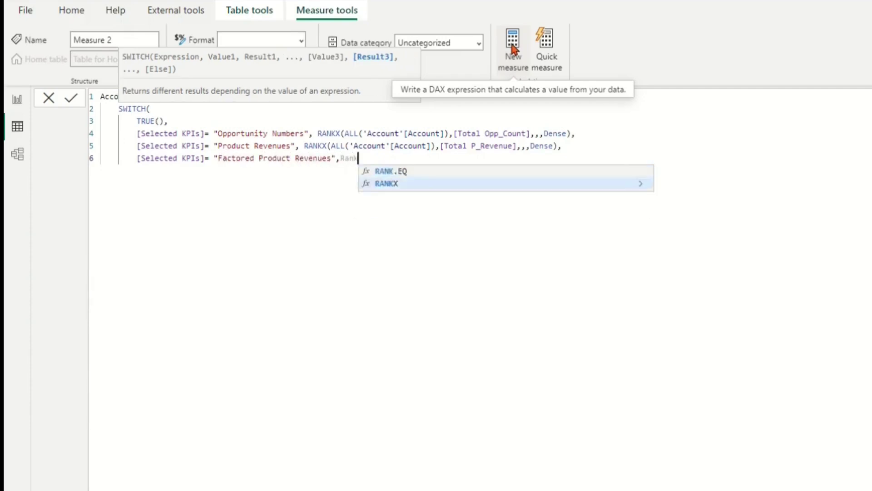
pyautogui.press('Tab')
pyautogui.write('ALL(')
pyautogui.press('Down')
pyautogui.press('Down')
pyautogui.press('Tab')
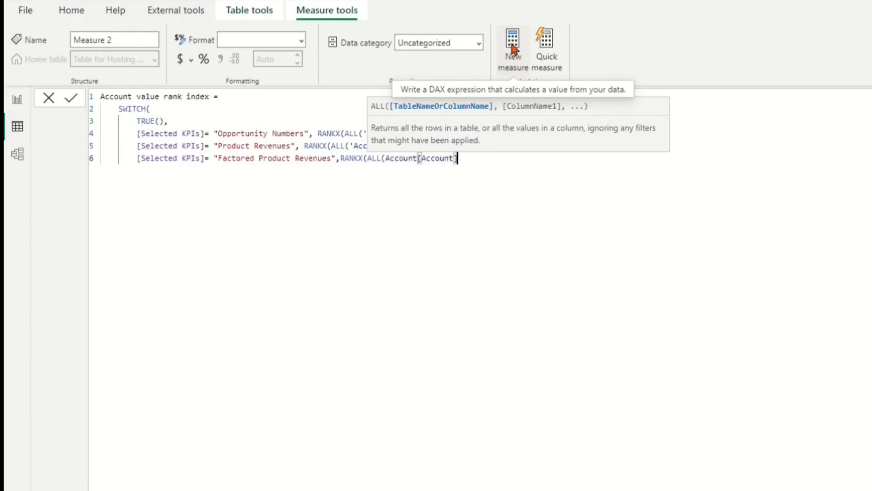
pyautogui.write('),[To')
pyautogui.press('Down')
pyautogui.press('Down')
pyautogui.press('Tab')
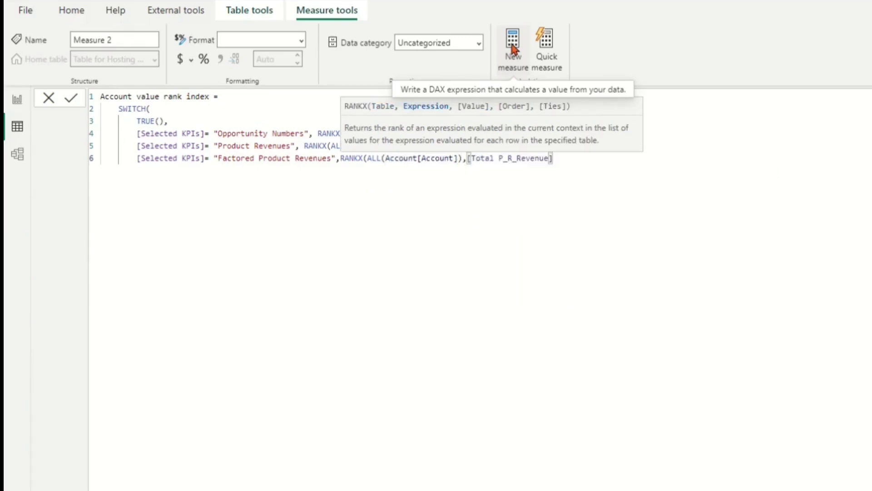
pyautogui.write(',,,Dense)')
# Step: Close the SWITCH and commit the Account value rank index measure
pyautogui.press('Return')
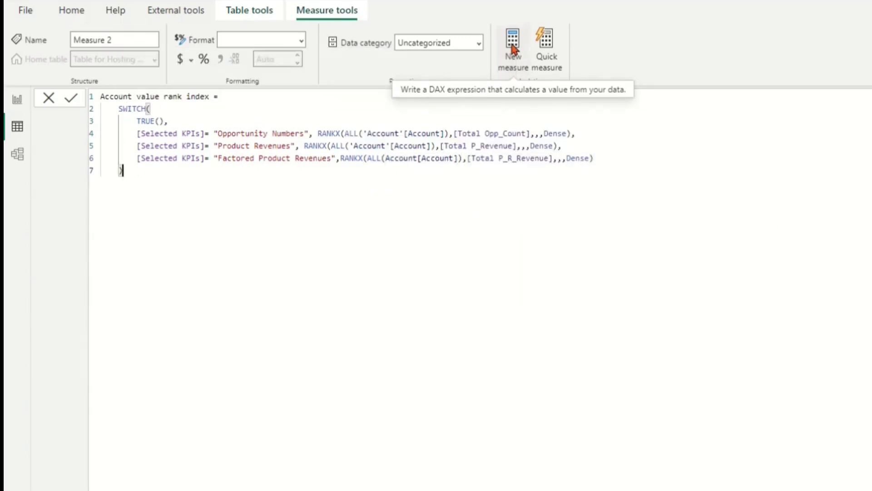
pyautogui.write(')')
pyautogui.click(72, 94)
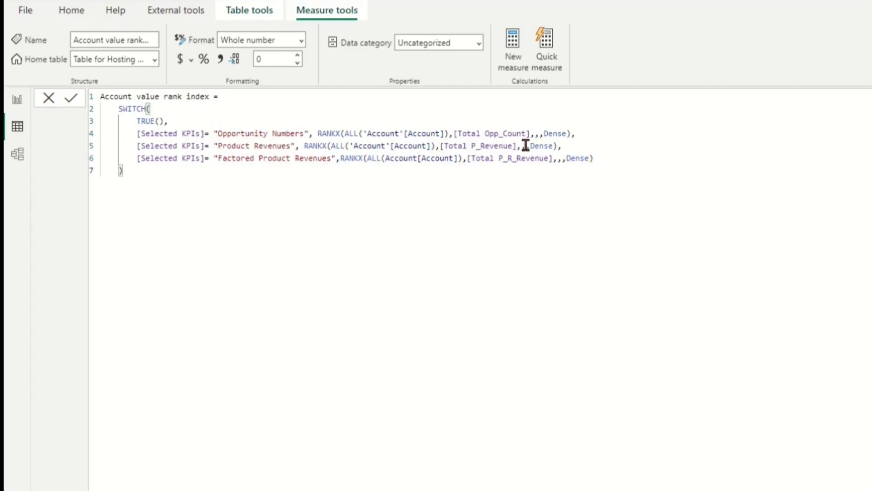
pyautogui.click(559, 145)
pyautogui.write(',')
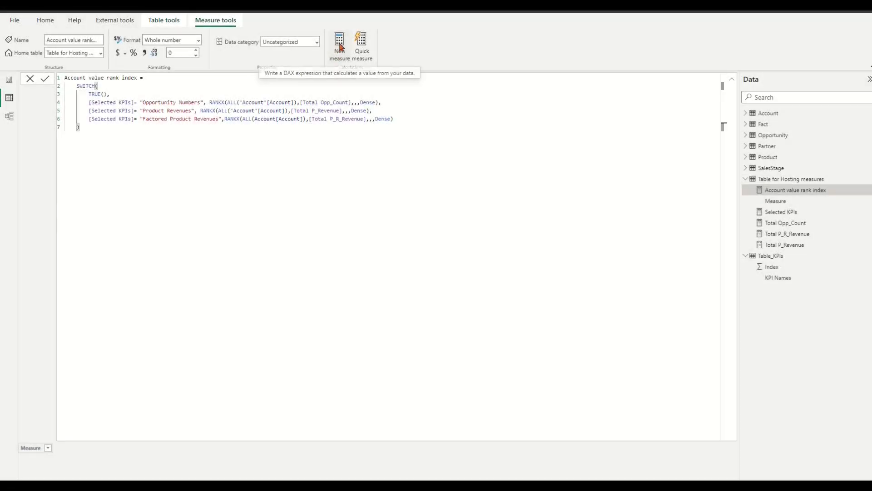
# Step: Start a measure named Account KPI values for sorting with a SWITCH(TRUE(), body
pyautogui.click(340, 47)
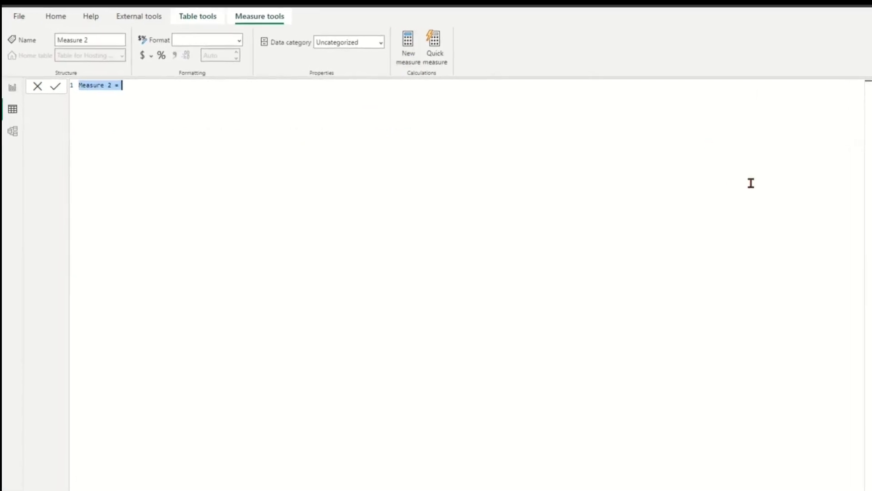
pyautogui.write('Acc')
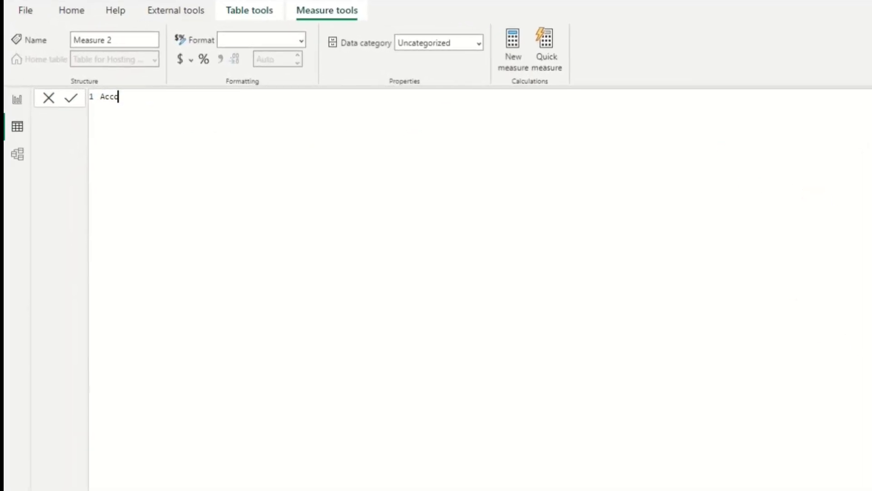
pyautogui.write('ount KPI values for sor')
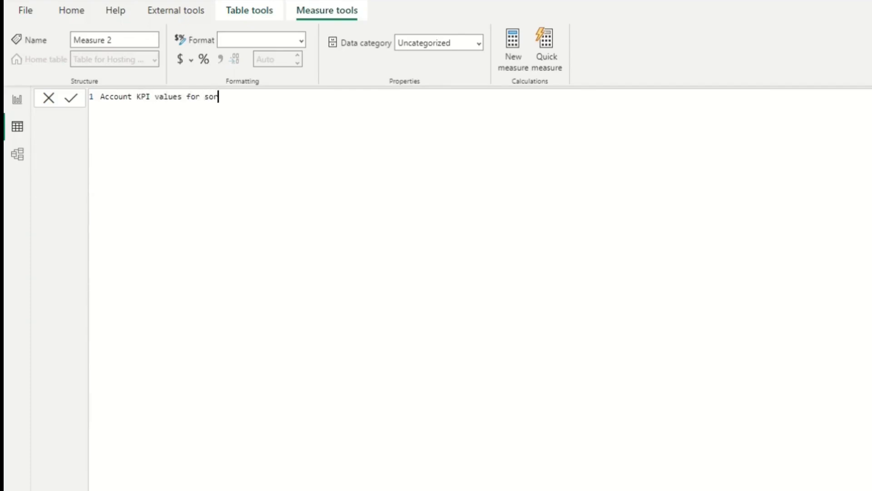
pyautogui.write('ting =')
pyautogui.press('Tab')
pyautogui.write('Sw')
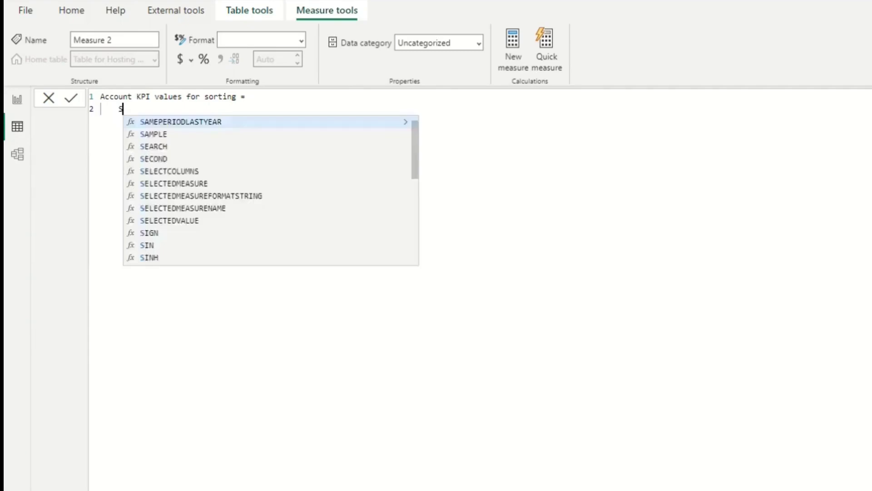
pyautogui.press('Tab')
pyautogui.write('TR')
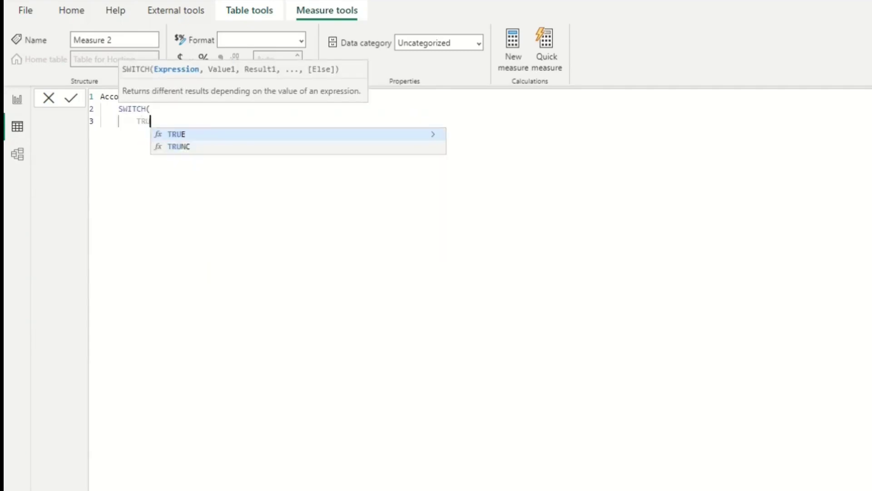
pyautogui.press('Tab')
pyautogui.write('),')
# Step: Map [Selected KPIs] = "Opportunity Numbers" to [Total Opp_Count]
pyautogui.press('Return')
pyautogui.write('[')
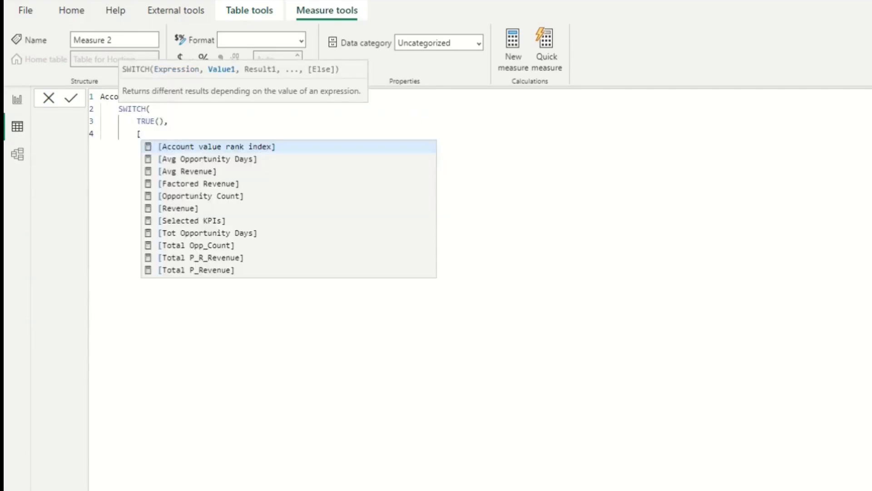
pyautogui.write('Se')
pyautogui.press('Tab')
pyautogui.write('= "Opportunity')
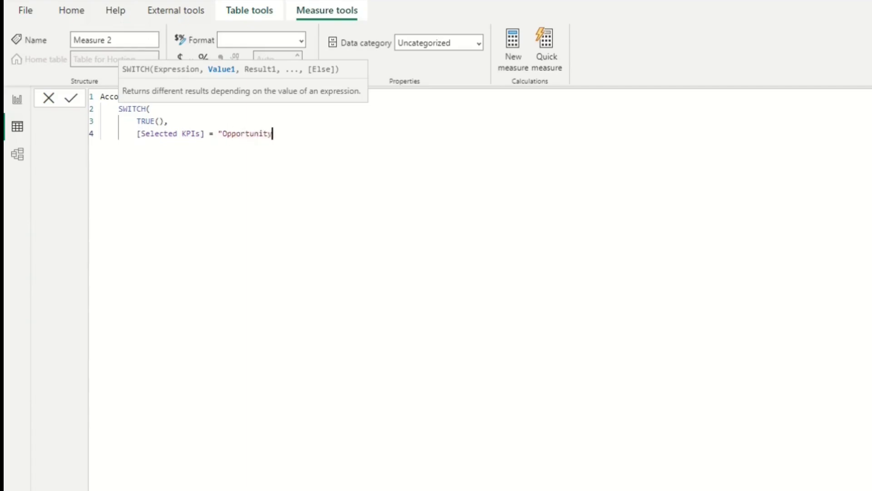
pyautogui.write(' Numbers",[')
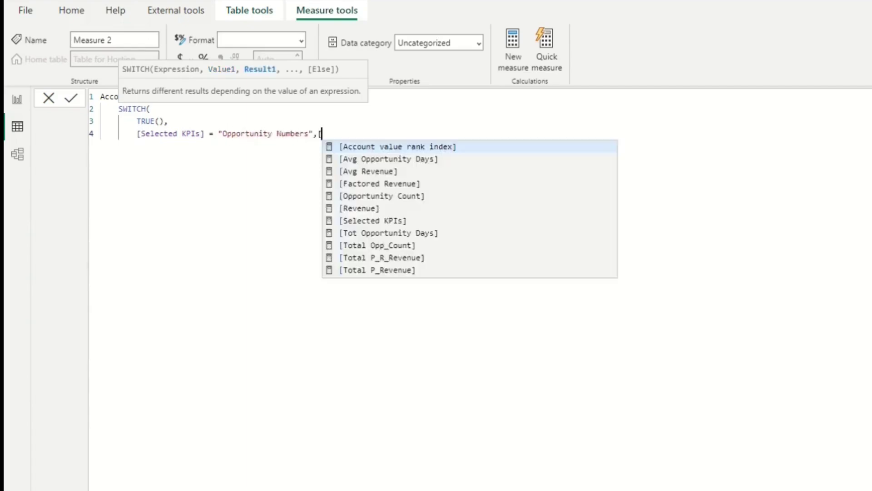
pyautogui.write('Total O')
pyautogui.press('Tab')
pyautogui.write(',')
# Step: Map [Selected KPIs] = "Product Revenues" to [Total P_Revenue]
pyautogui.press('Return')
pyautogui.write('[')
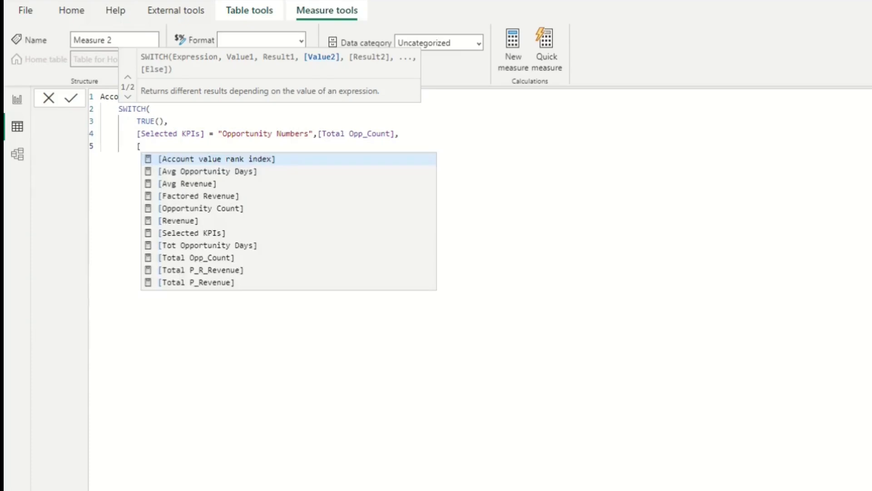
pyautogui.write('Se')
pyautogui.press('Tab')
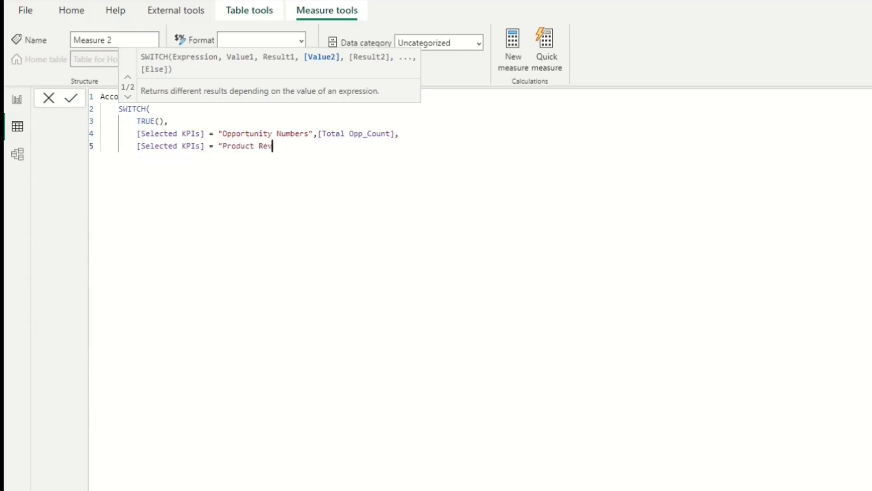
pyautogui.write('= "Product Revenues", [Total P_Re')
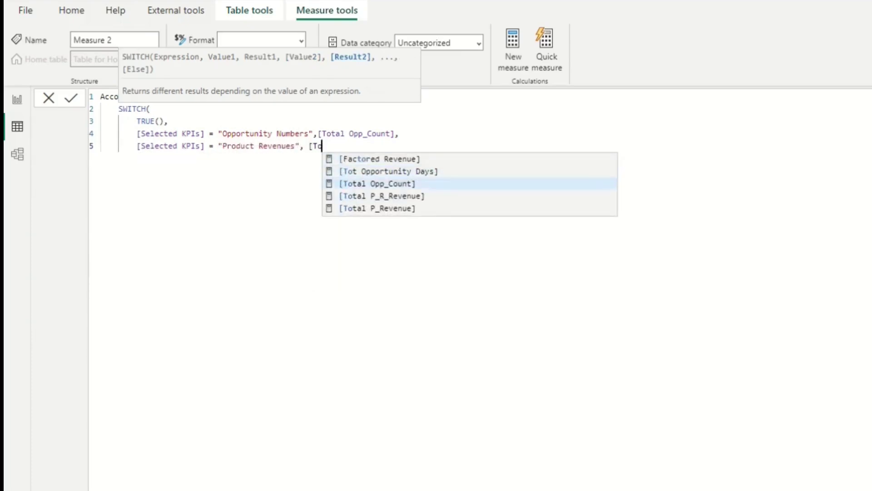
pyautogui.press('Tab')
pyautogui.write(',')
# Step: Add the Factored Product Revenues branch returning [Total P_R_Revenue]
pyautogui.press('Return')
pyautogui.write('[Se')
pyautogui.press('Tab')
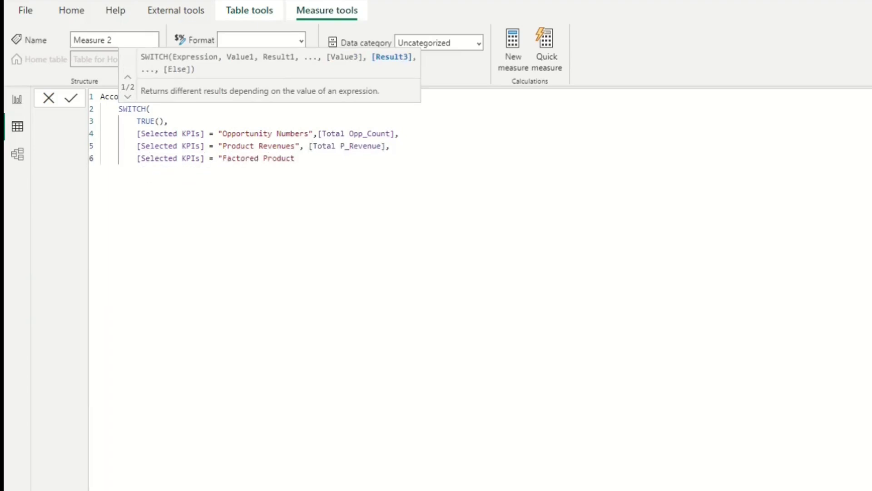
pyautogui.write(', [Tota')
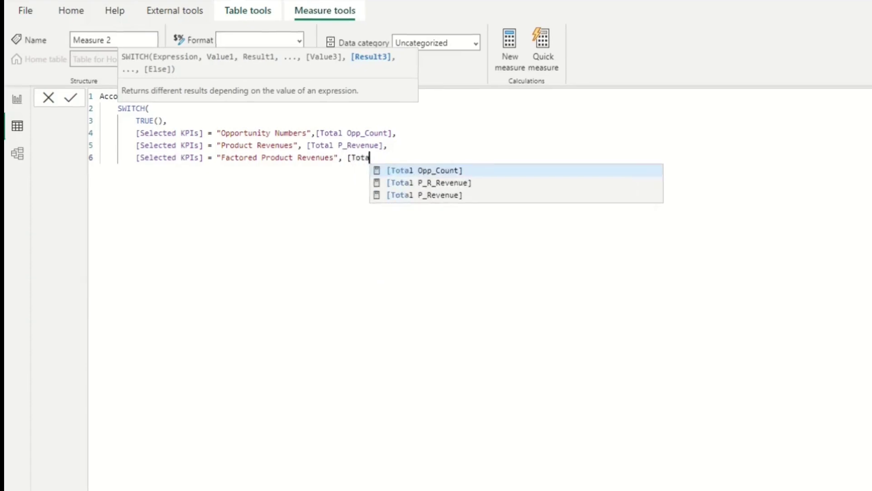
pyautogui.press('Down')
pyautogui.press('Tab')
pyautogui.press('Return')
# Step: Commit the Account KPI values for sorting measure, then review it and the Account value rank index formula
pyautogui.write(')')
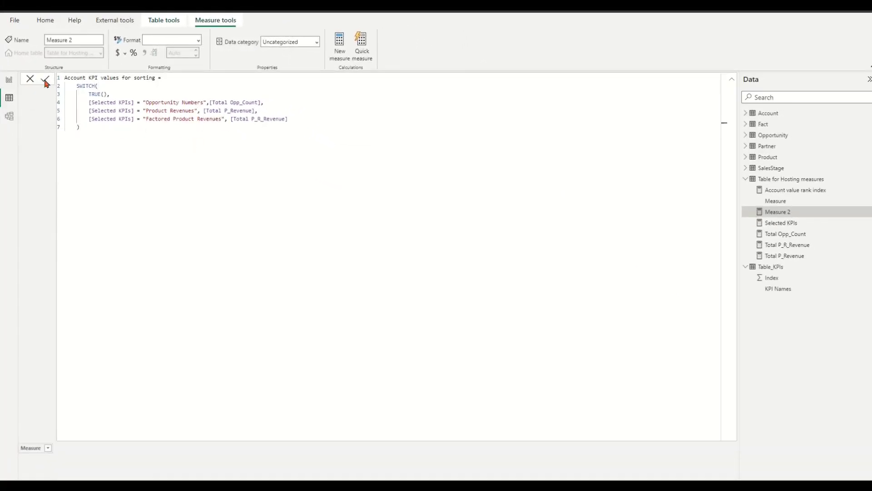
pyautogui.click(45, 79)
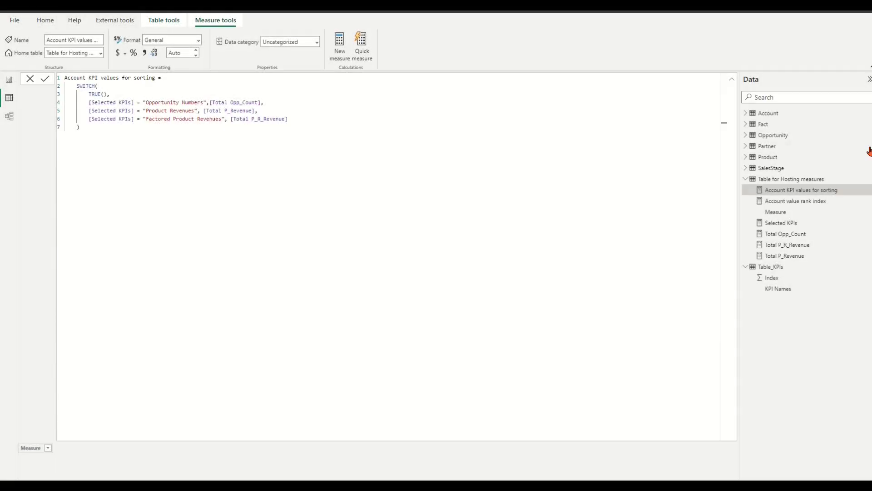
pyautogui.click(802, 203)
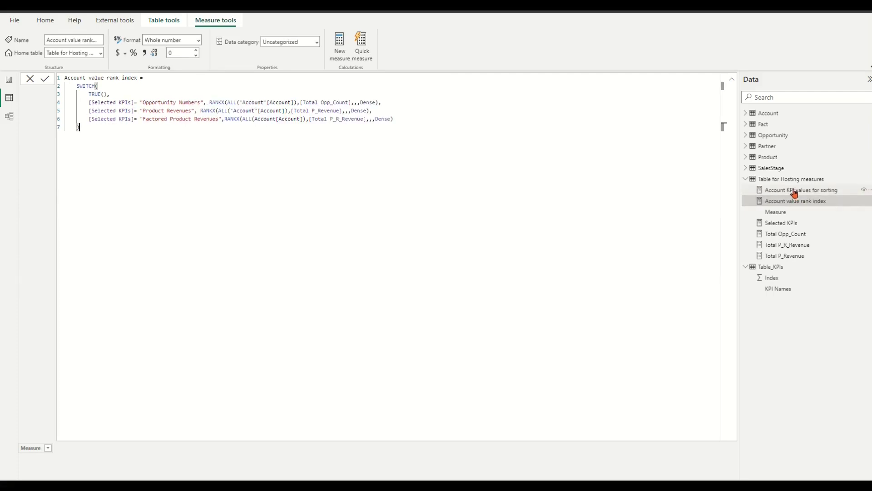
pyautogui.click(794, 192)
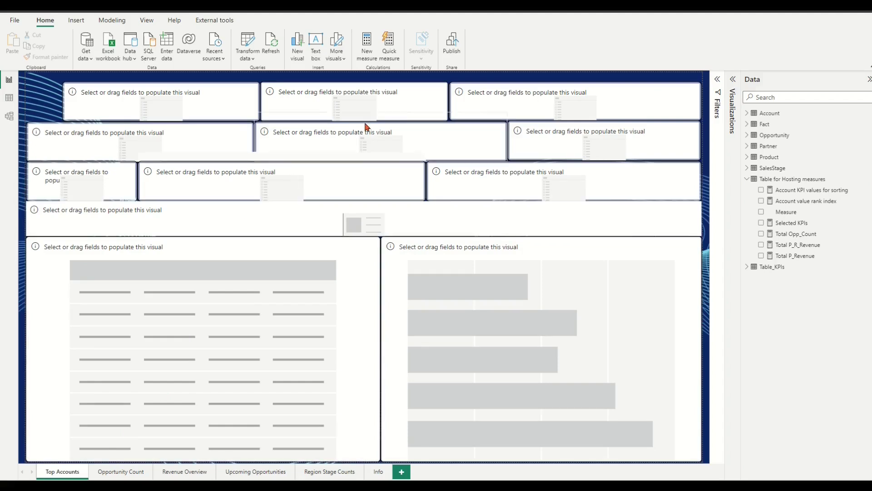
# Step: Make Table_KPIs > KPI Names the field of the top-row slicer placeholder
pyautogui.click(407, 96)
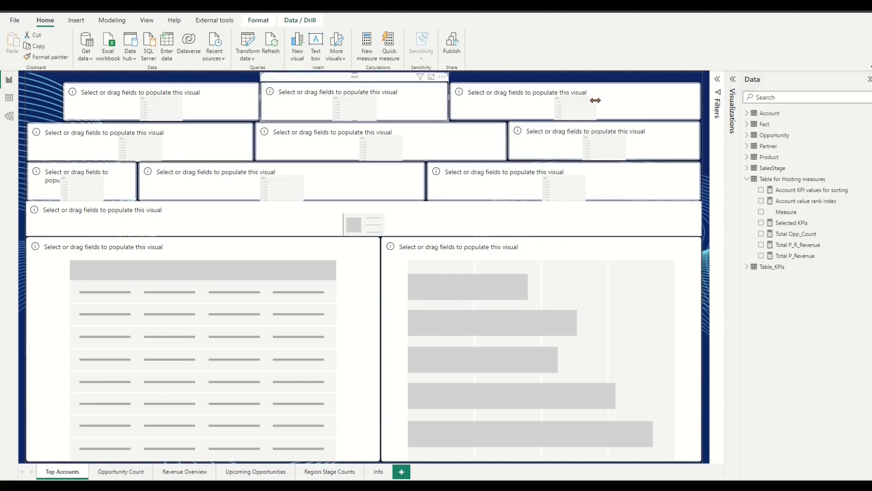
pyautogui.click(733, 81)
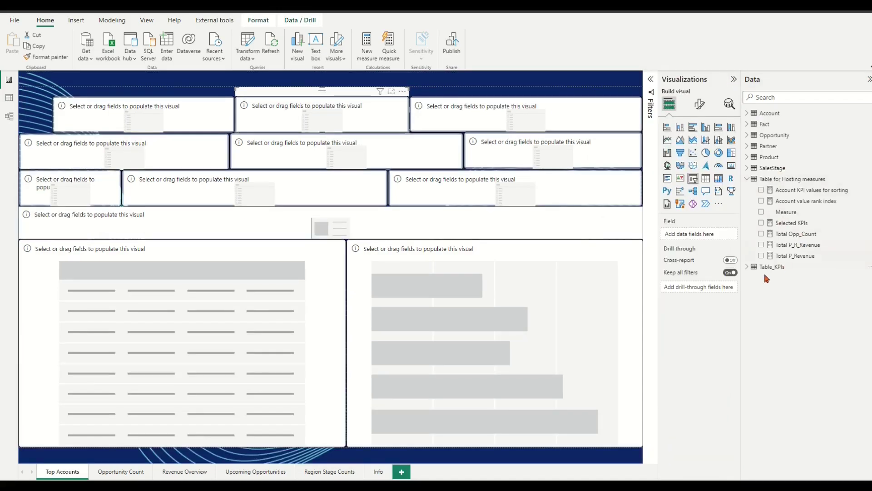
pyautogui.click(748, 267)
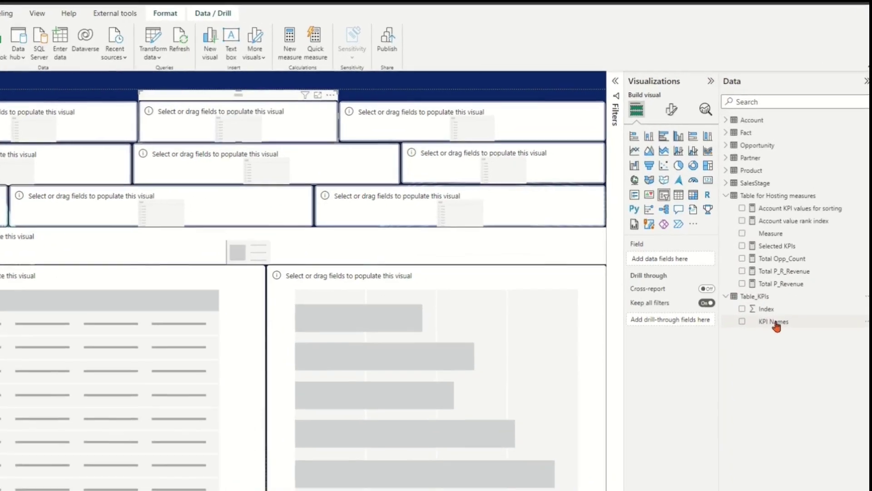
pyautogui.moveTo(770, 335); pyautogui.dragTo(657, 289)
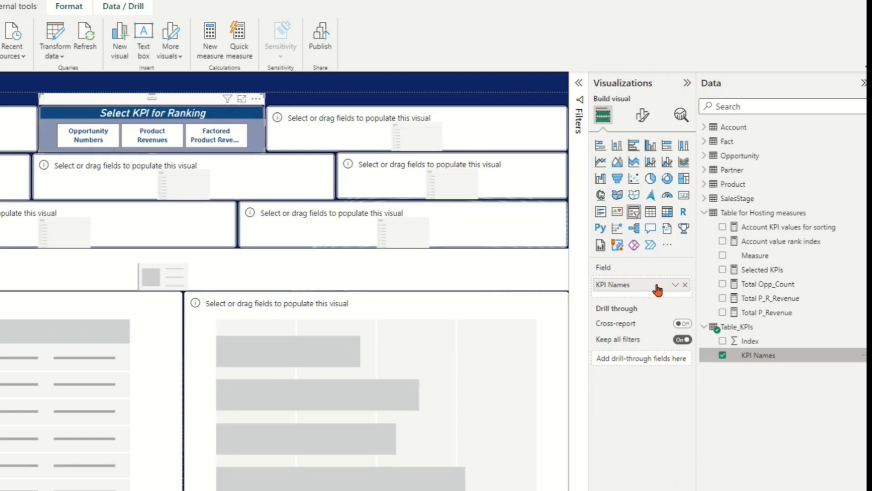
# Step: Turn Single select On in the KPI slicer's Selection settings
pyautogui.click(642, 115)
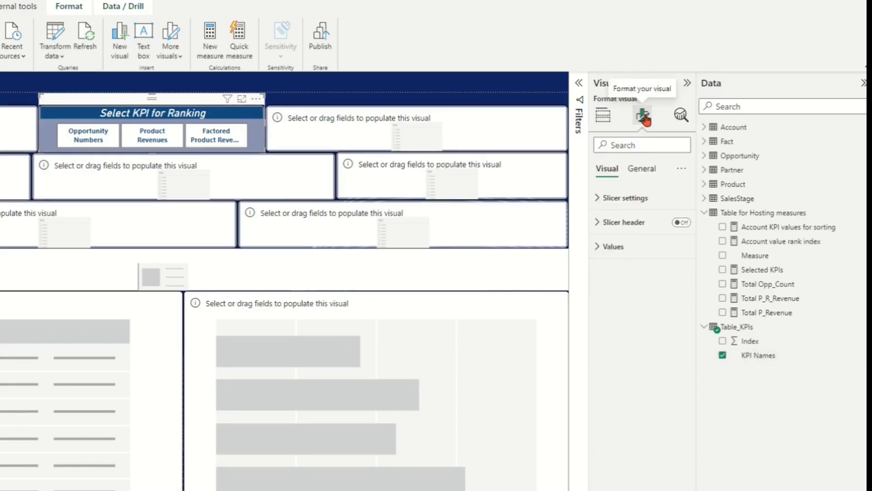
pyautogui.click(598, 199)
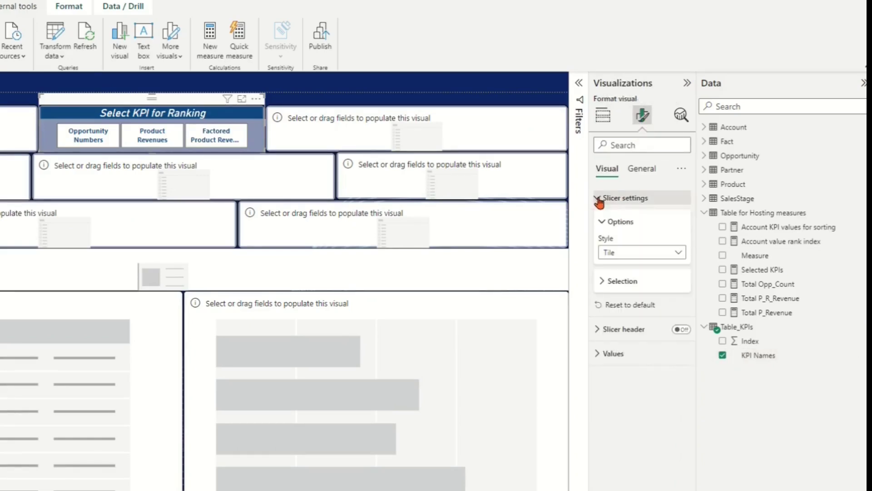
pyautogui.click(603, 283)
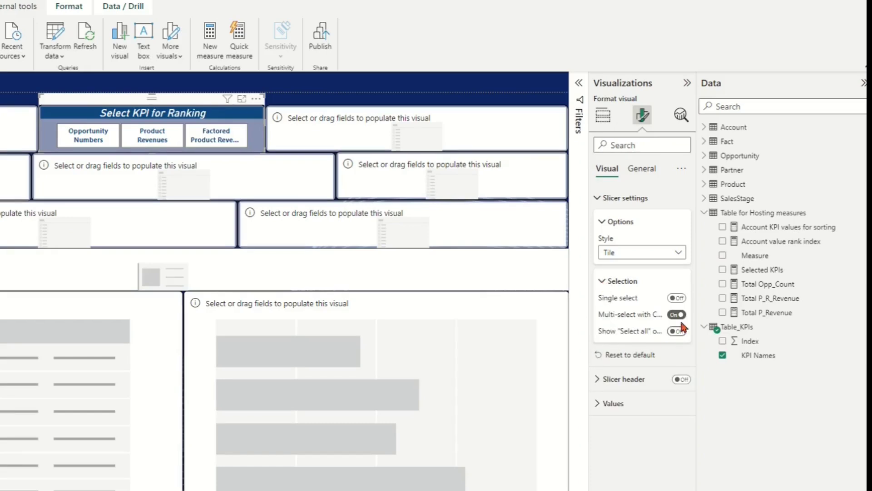
pyautogui.click(677, 298)
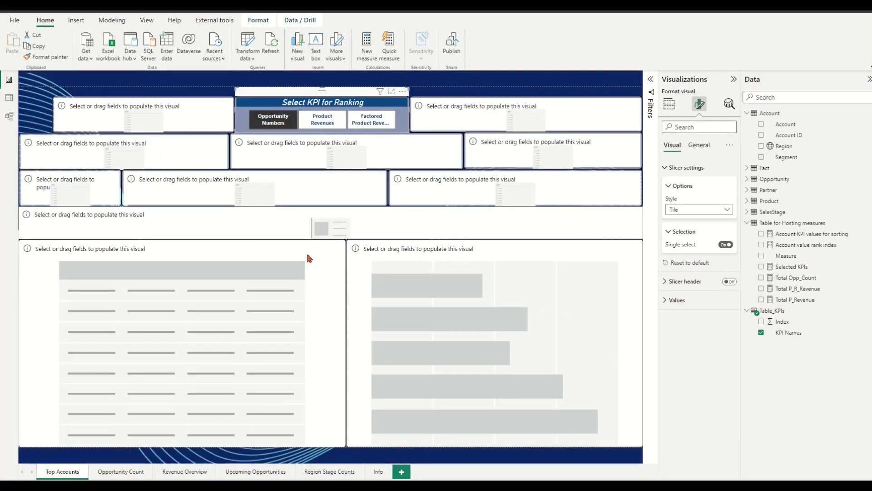
# Step: Add Account, Total Opp_Count, Total P_Revenue, Total P_R_Revenue and Account value rank index to the table, sorted ascending by rank
pyautogui.click(308, 258)
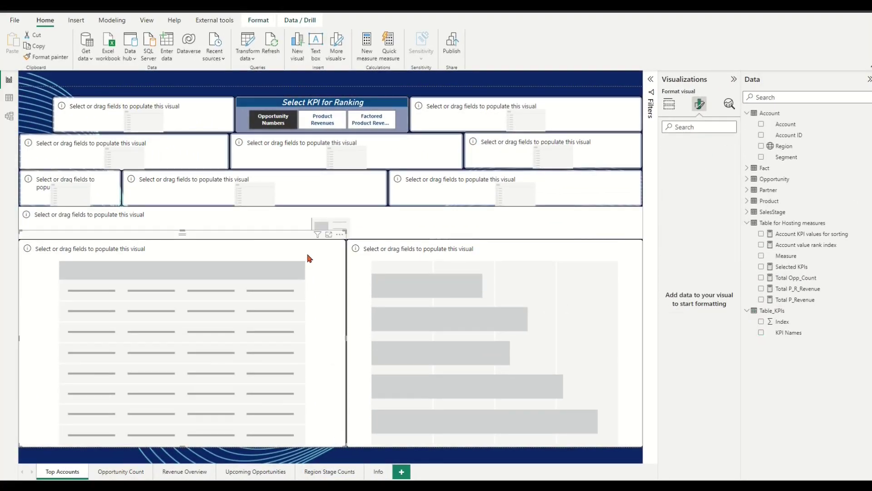
pyautogui.click(669, 105)
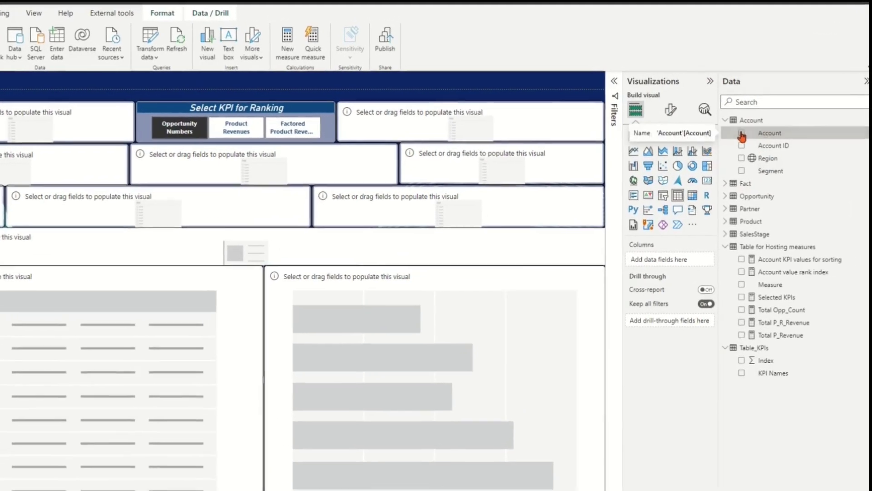
pyautogui.click(760, 124)
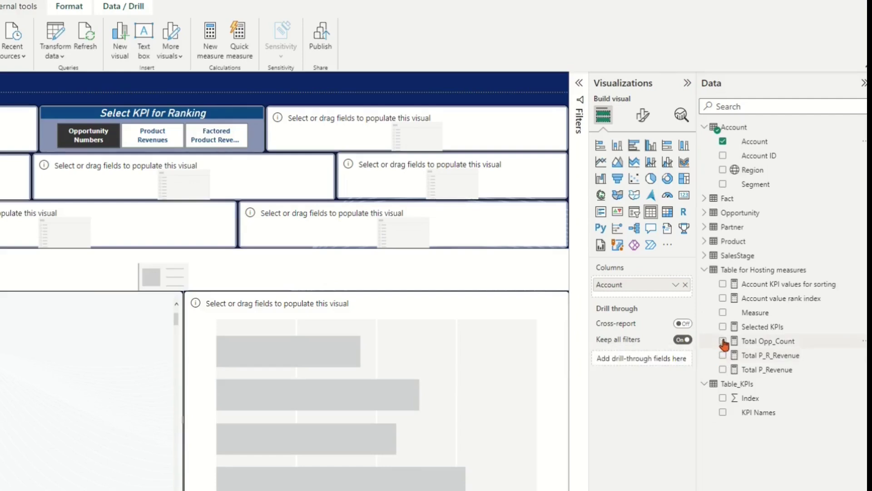
pyautogui.click(722, 341)
pyautogui.click(723, 371)
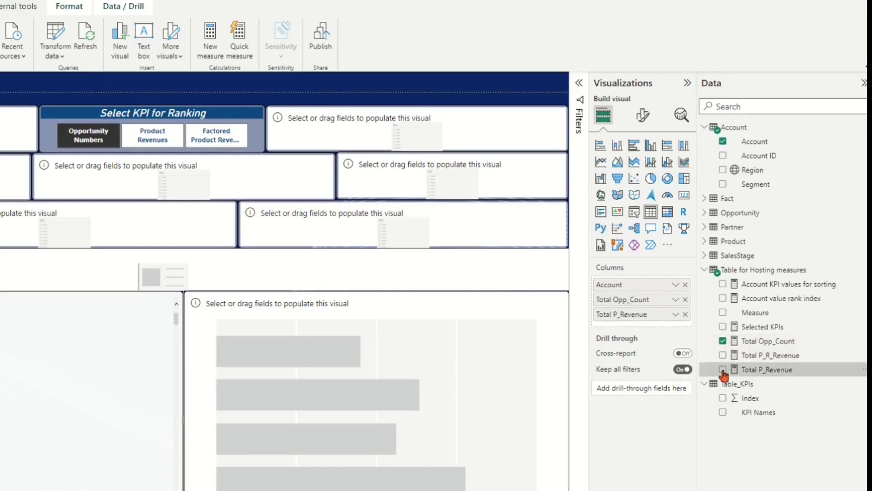
pyautogui.click(722, 355)
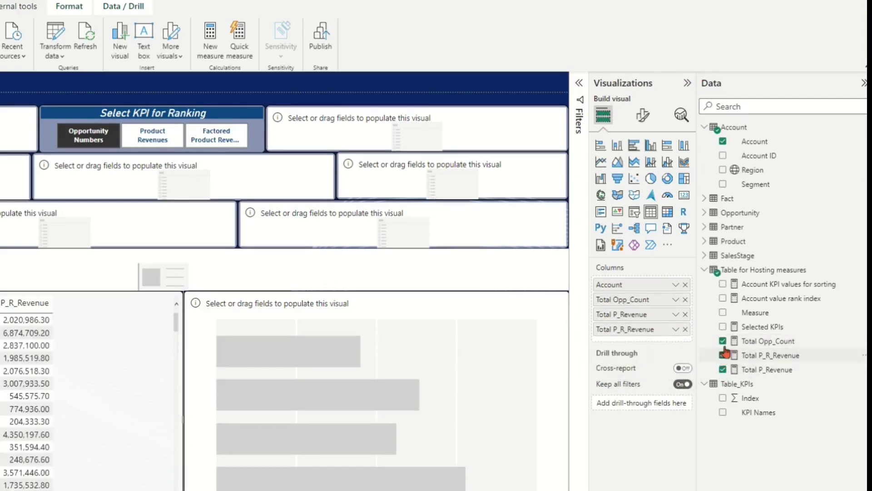
pyautogui.click(722, 297)
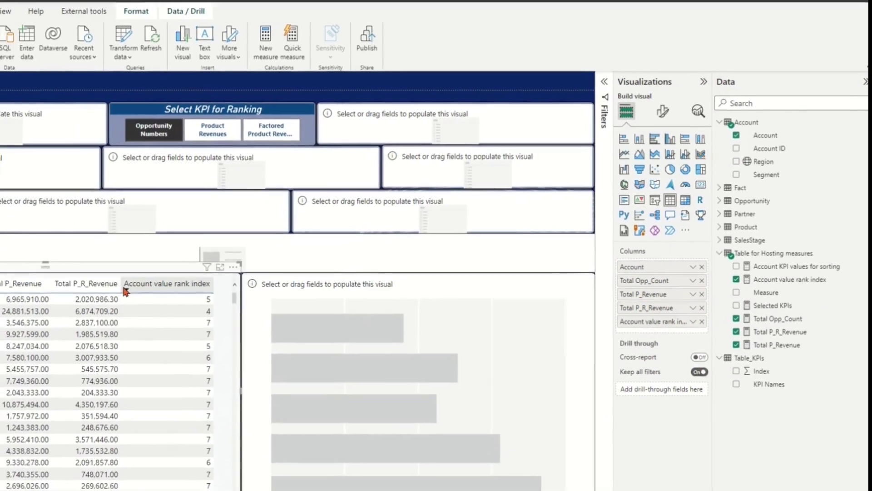
pyautogui.click(90, 295)
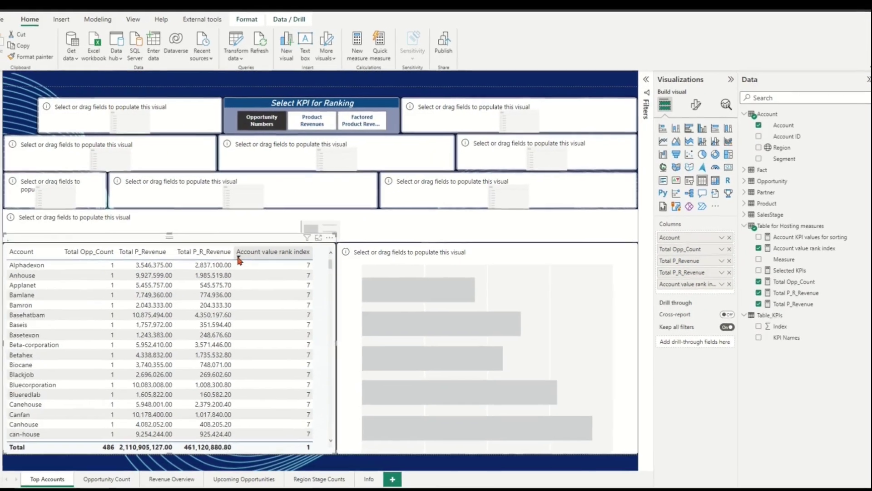
pyautogui.click(238, 255)
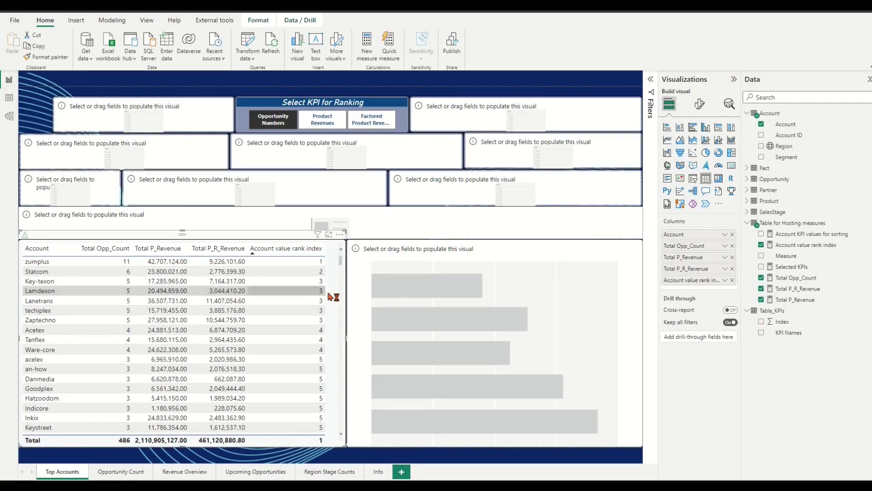
# Step: Put Account on the bar chart's Y-axis and Account KPI values for sorting on its X-axis
pyautogui.click(571, 254)
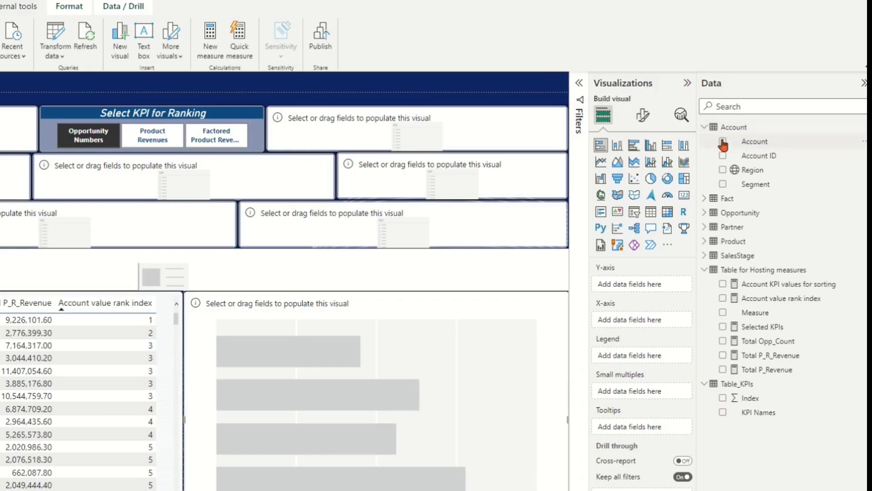
pyautogui.moveTo(759, 143); pyautogui.dragTo(646, 287)
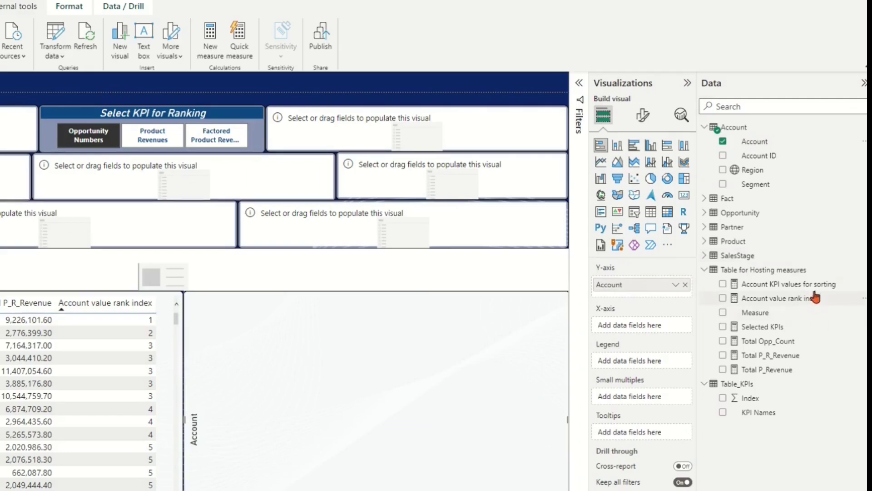
pyautogui.moveTo(816, 287); pyautogui.dragTo(699, 308)
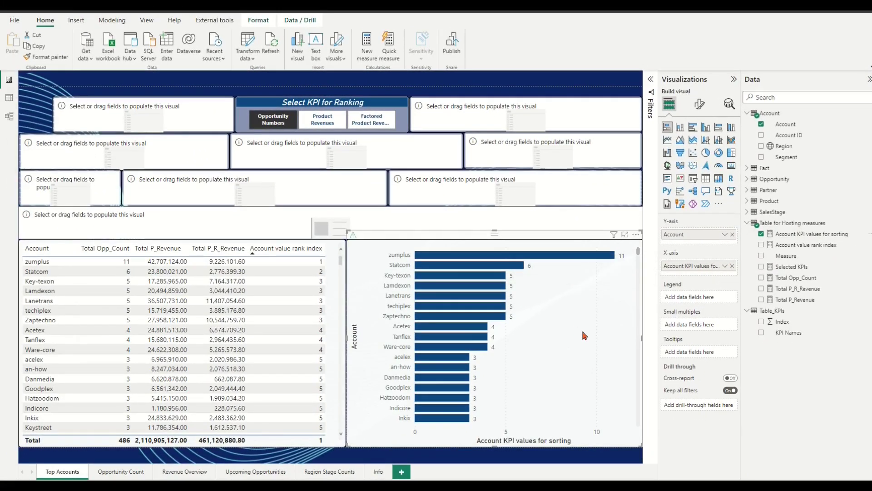
# Step: Switch the KPI slicer through Product Revenues, Factored Product Revenue, Opportunity Numbers, Product Revenues and Factored Product Revenue
pyautogui.click(320, 123)
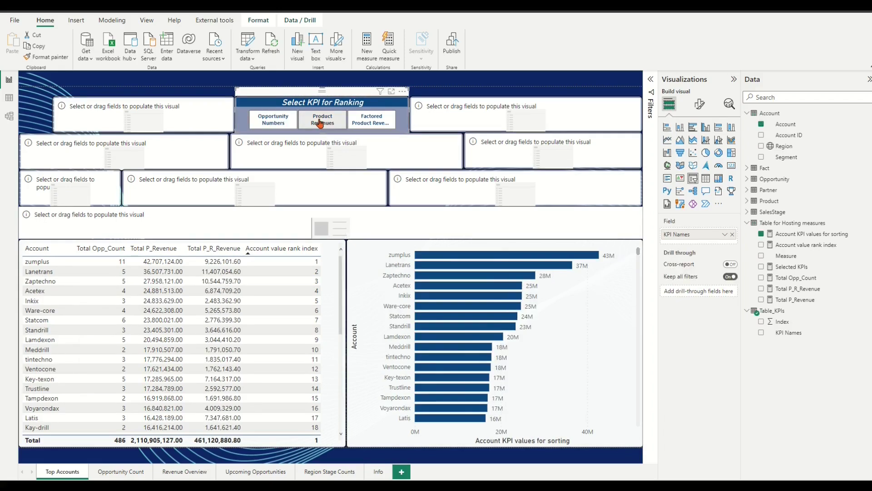
pyautogui.click(374, 122)
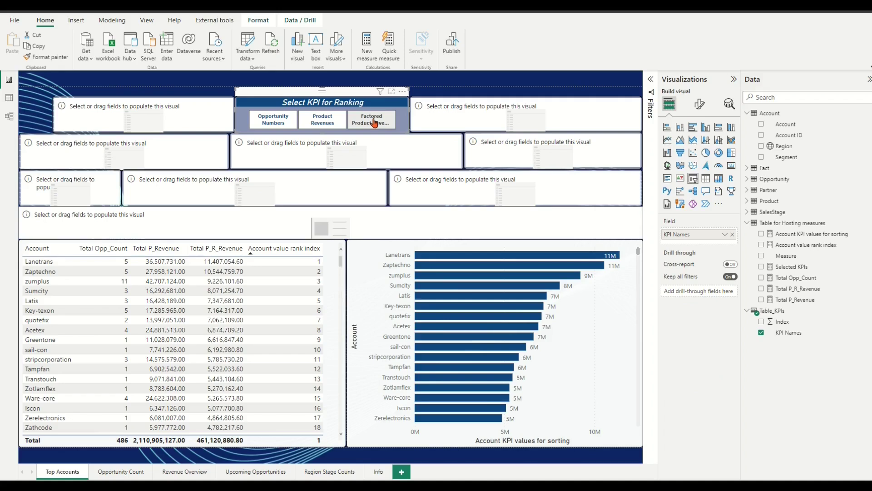
pyautogui.click(272, 122)
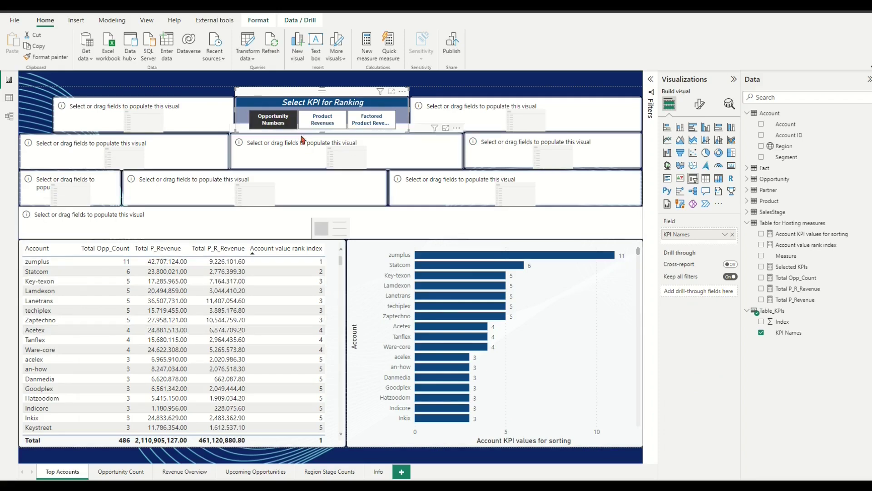
pyautogui.click(322, 120)
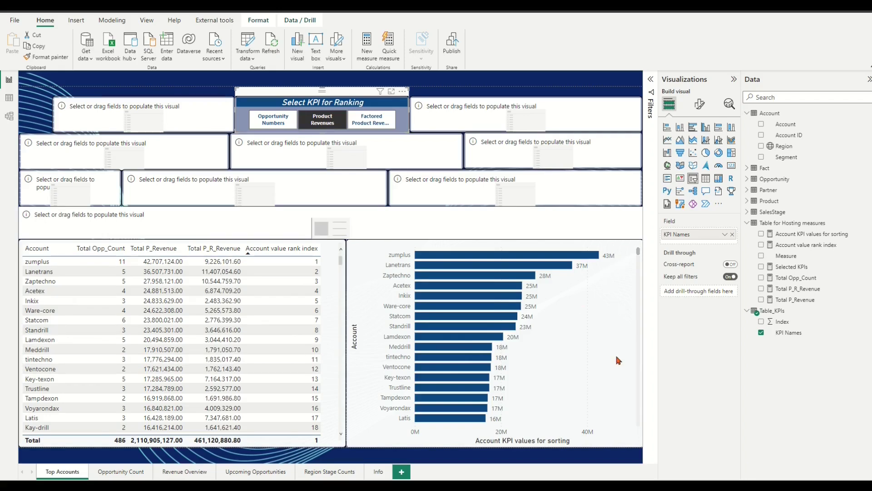
pyautogui.click(368, 122)
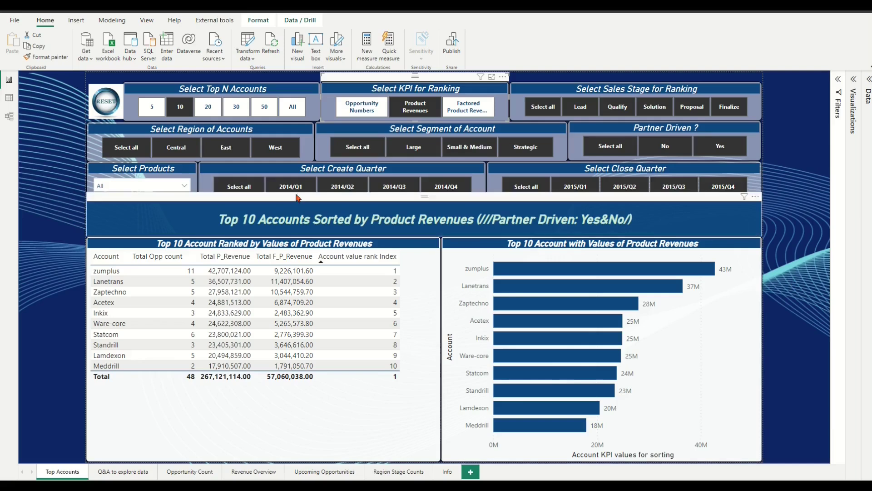
# Step: Try Top N values 5, 10, 20, 5 and All with Factored Product Revenues, ending on top 10
pyautogui.click(151, 109)
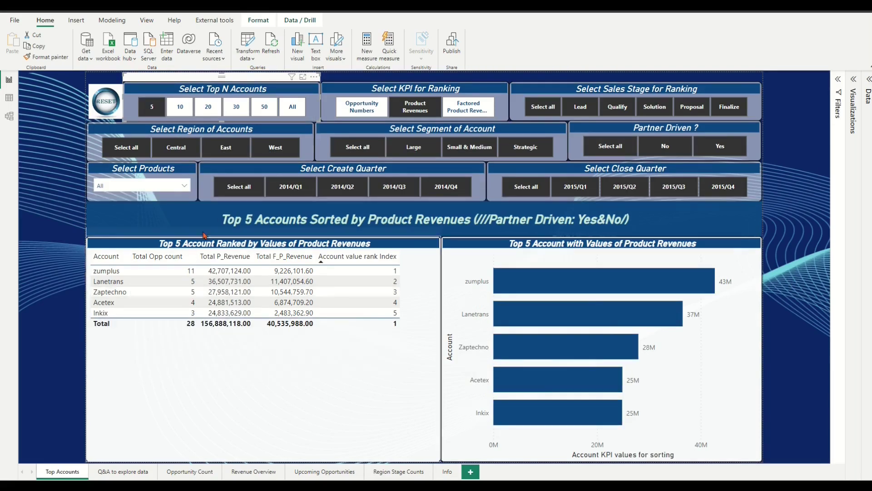
pyautogui.click(181, 108)
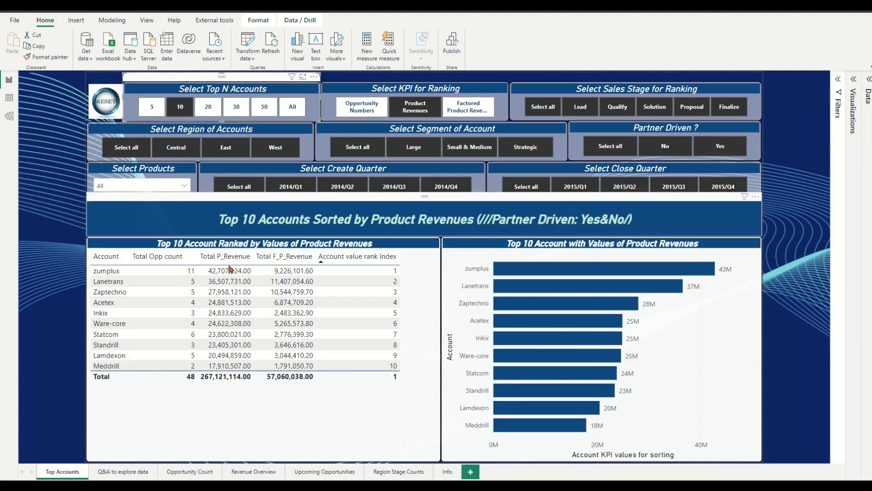
pyautogui.click(209, 109)
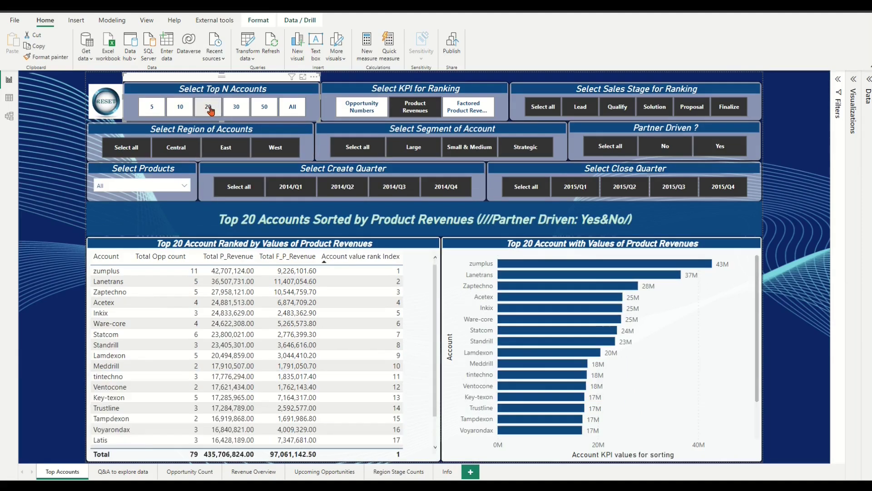
pyautogui.click(466, 109)
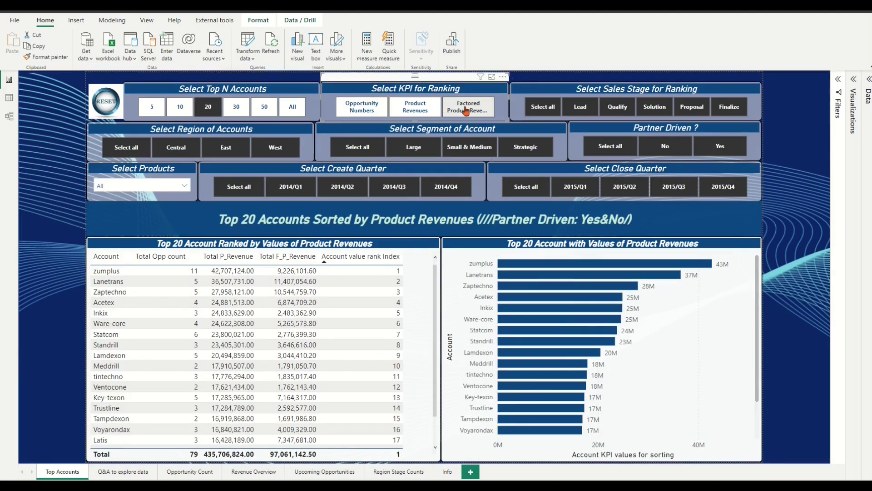
pyautogui.click(152, 108)
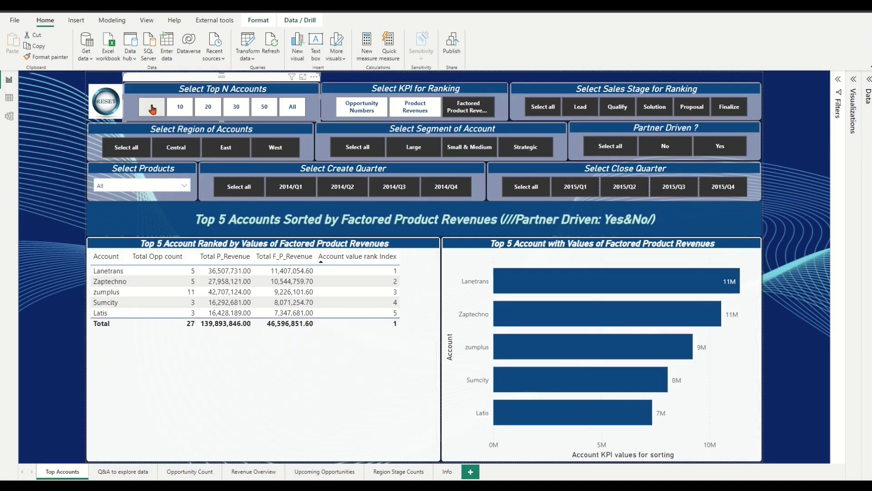
pyautogui.click(291, 109)
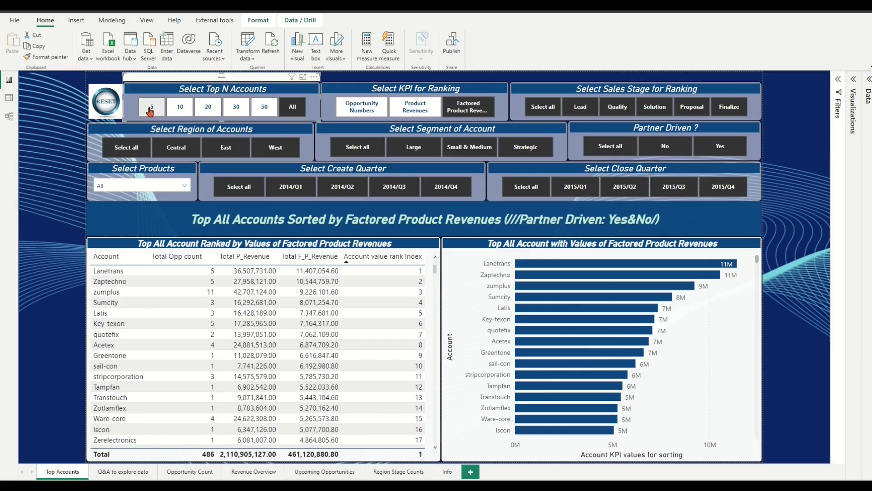
pyautogui.click(181, 109)
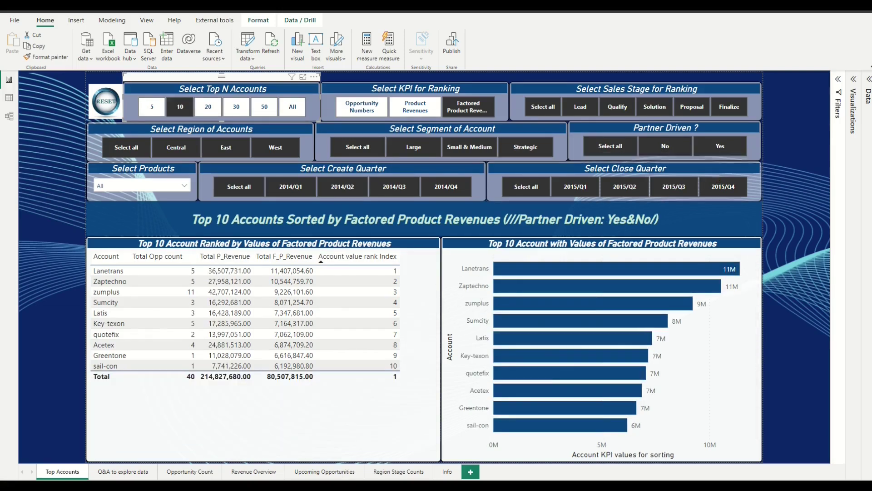